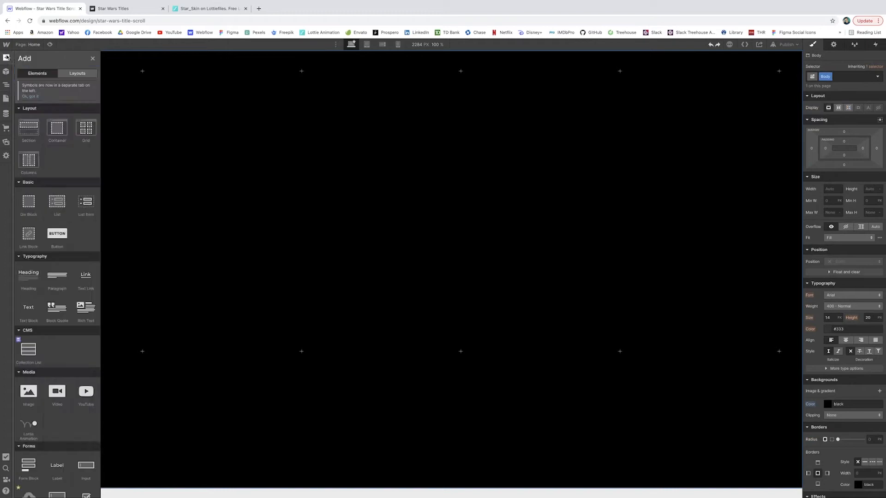
- Add a div block to the page, give it the class Scroll Div, and set its height to 200 VH
left_click(38, 207)
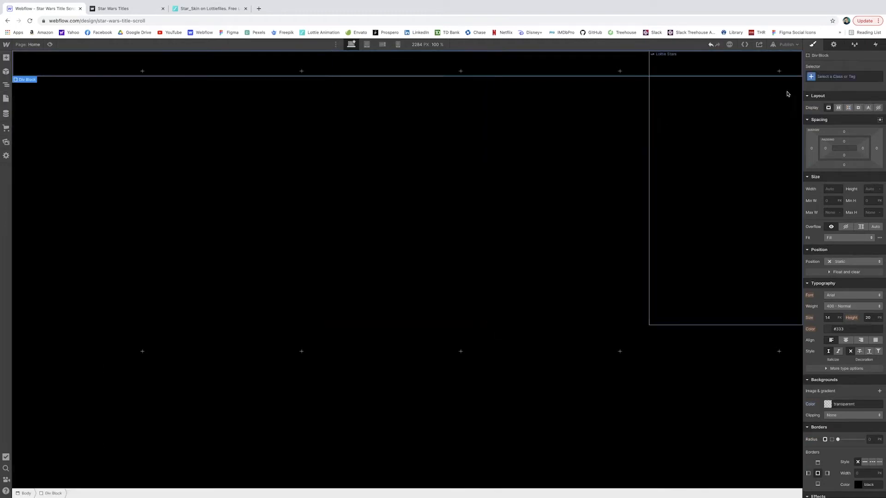
left_click(830, 77)
type("scroll Div")
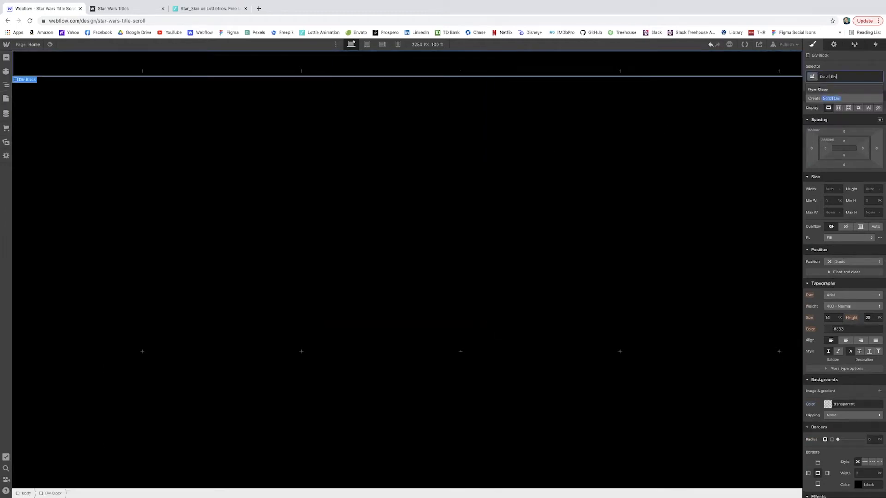
key("Return")
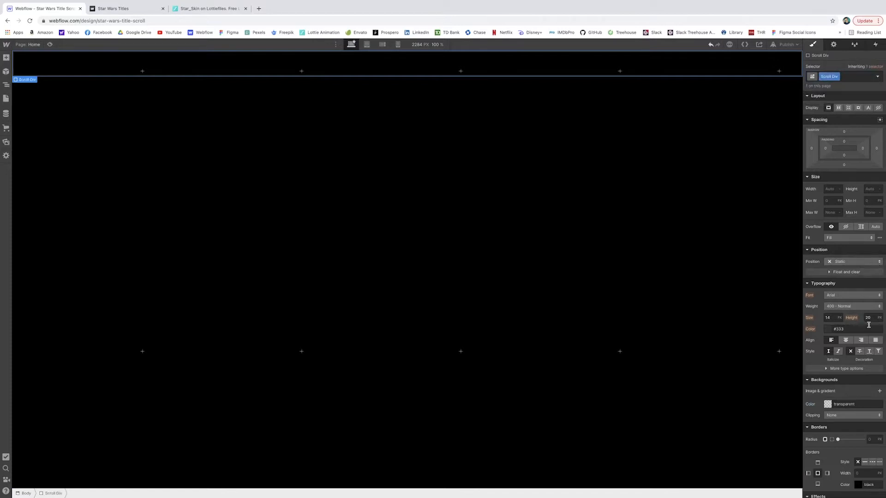
left_click(868, 191)
key("Return")
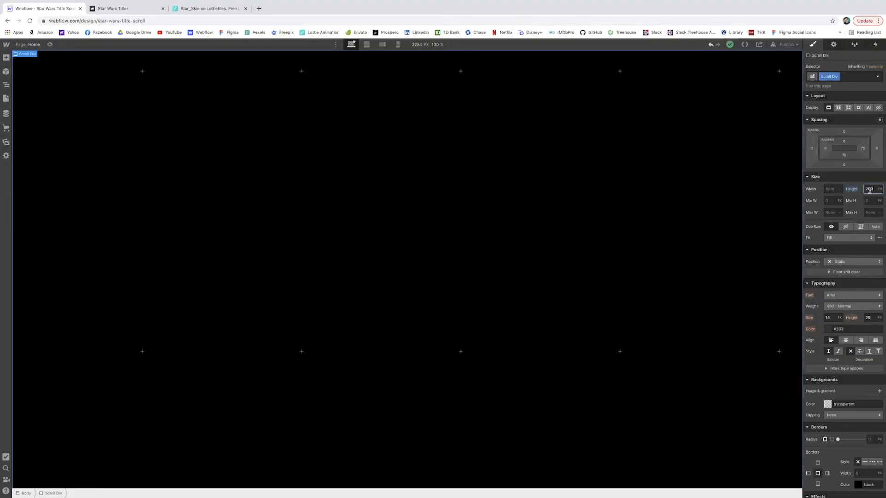
- Add a div block inside Scroll Div and give it the class Scroll Down Div
left_click(6, 57)
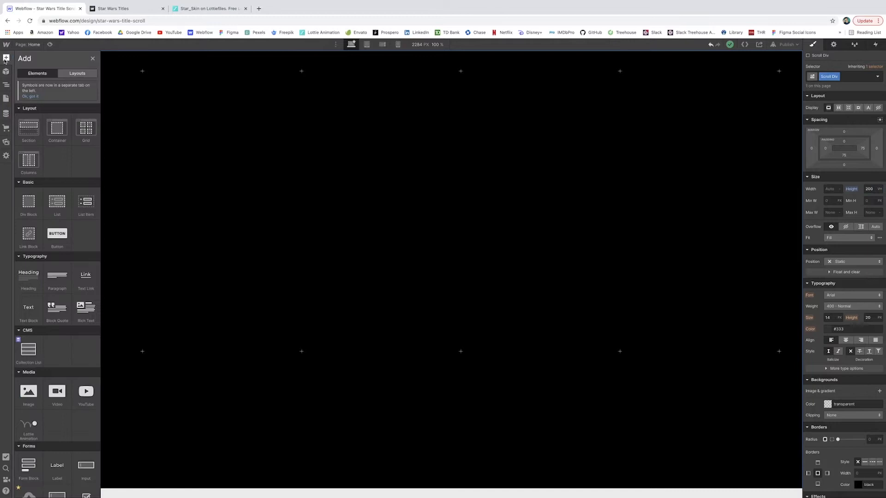
left_click(28, 198)
left_click(826, 77)
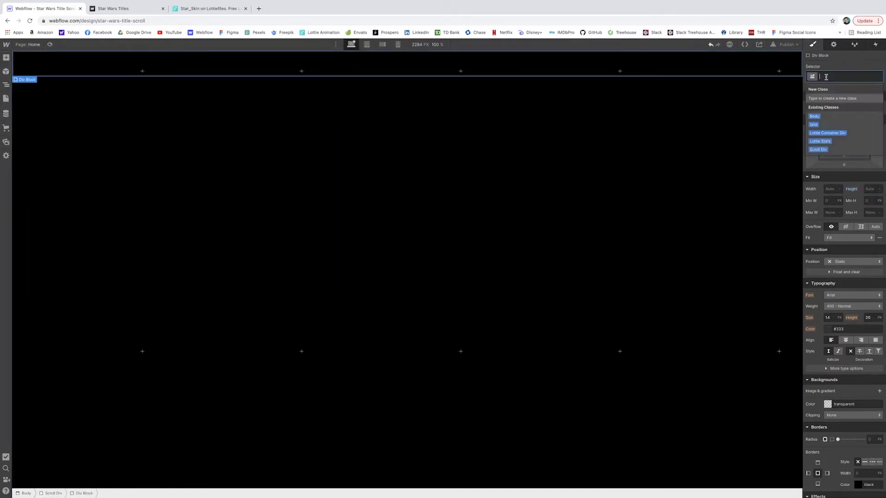
type("Scroll Don")
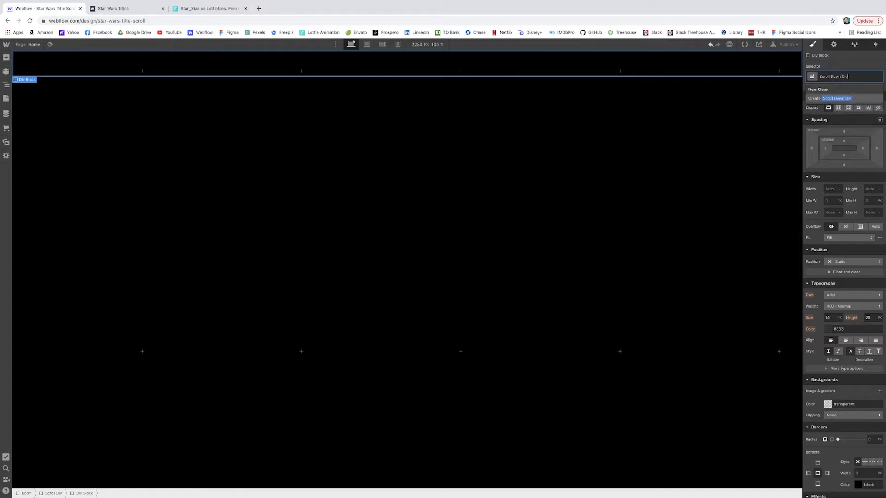
key("Return")
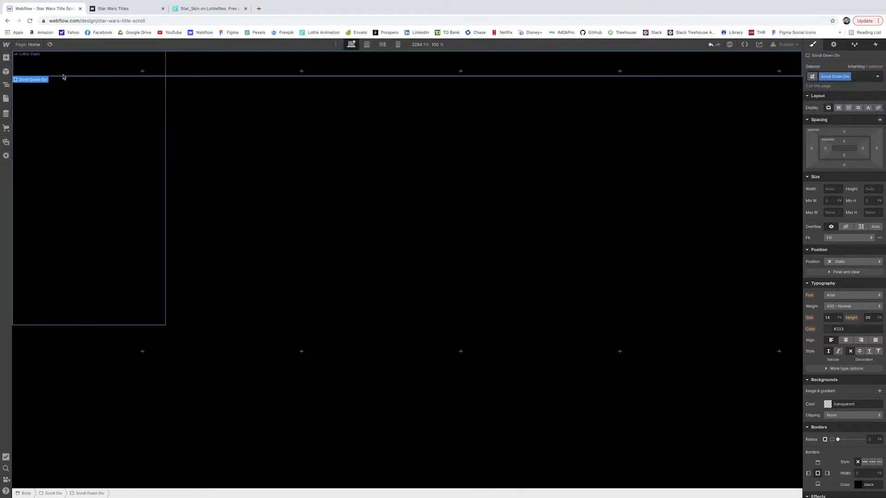
- Give Scroll Down Div a fixed position covering the full page and a horizontal flex layout with centered align and justify
left_click(7, 85)
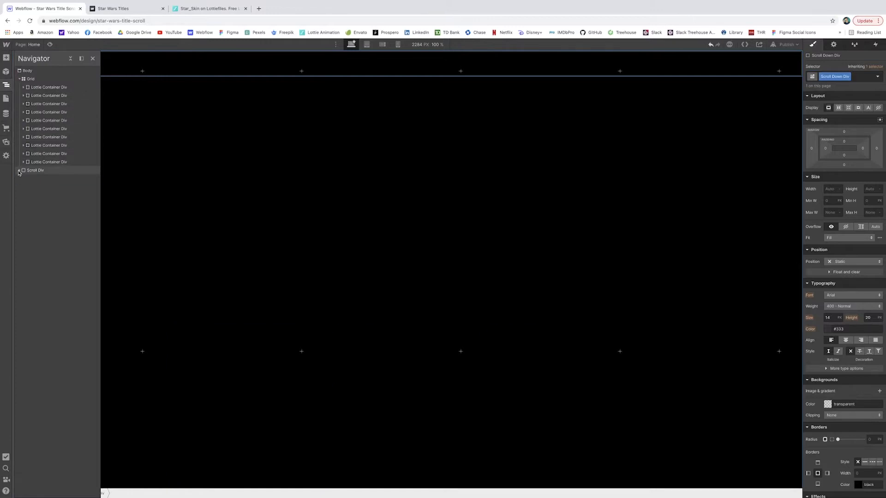
left_click(20, 87)
left_click(19, 79)
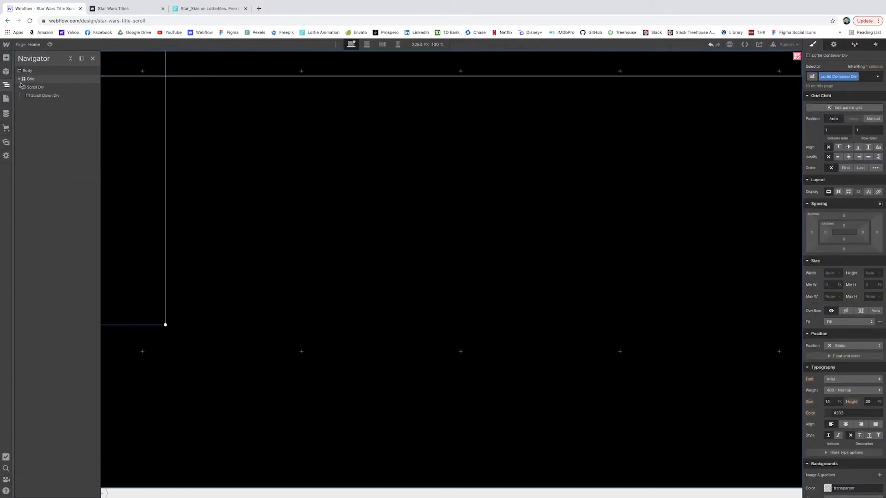
left_click(58, 98)
left_click(863, 263)
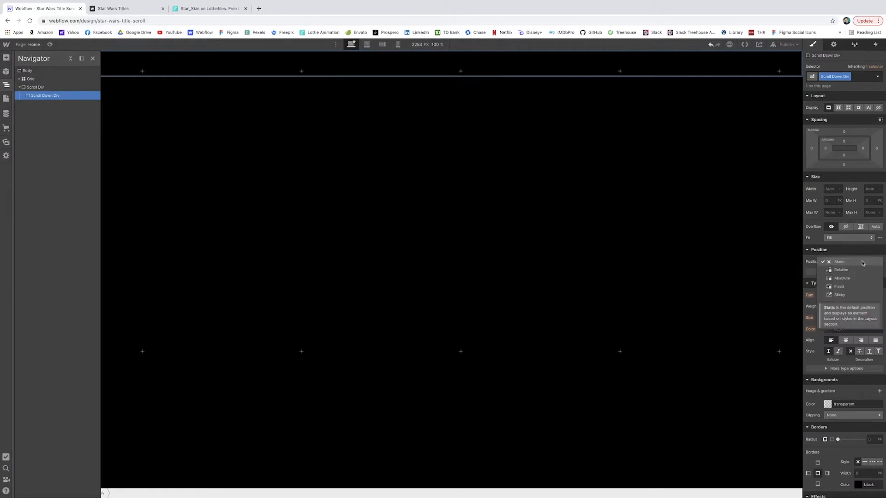
left_click(861, 287)
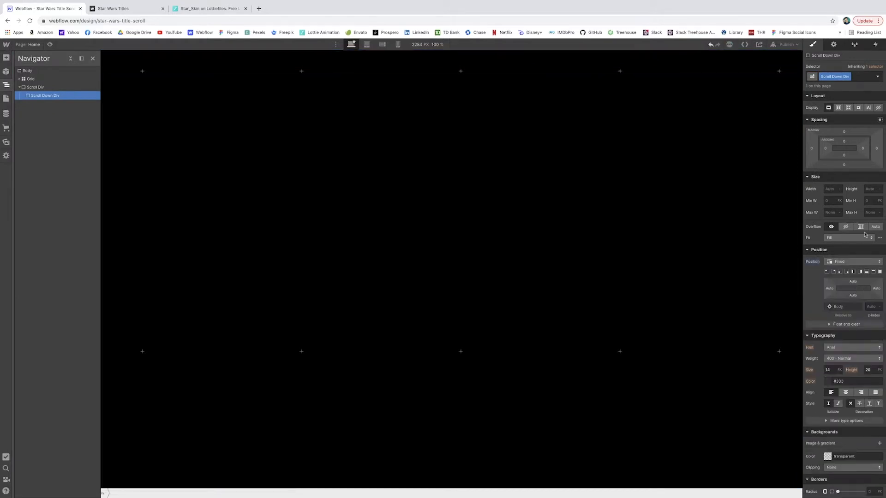
left_click(838, 107)
left_click(841, 144)
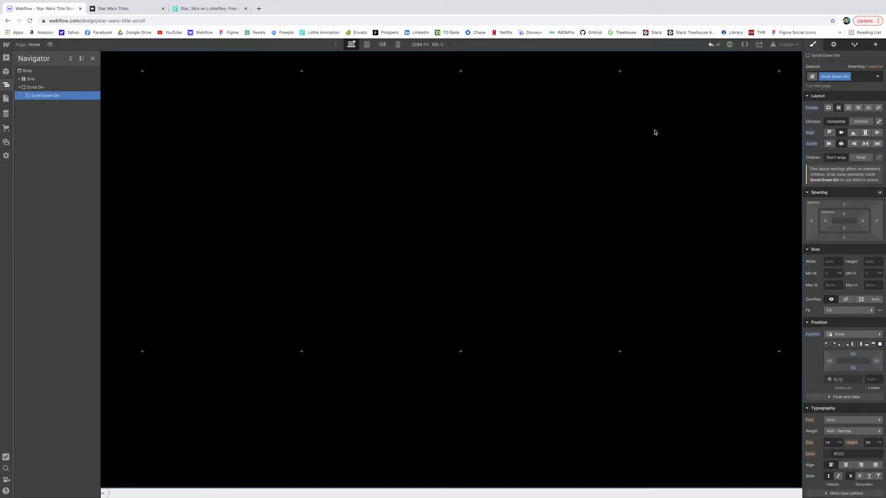
- Add a Lottie animation inside Scroll Down Div, replace its placeholder with the yellow chevron scroll-down file, and enable looping
left_click(6, 58)
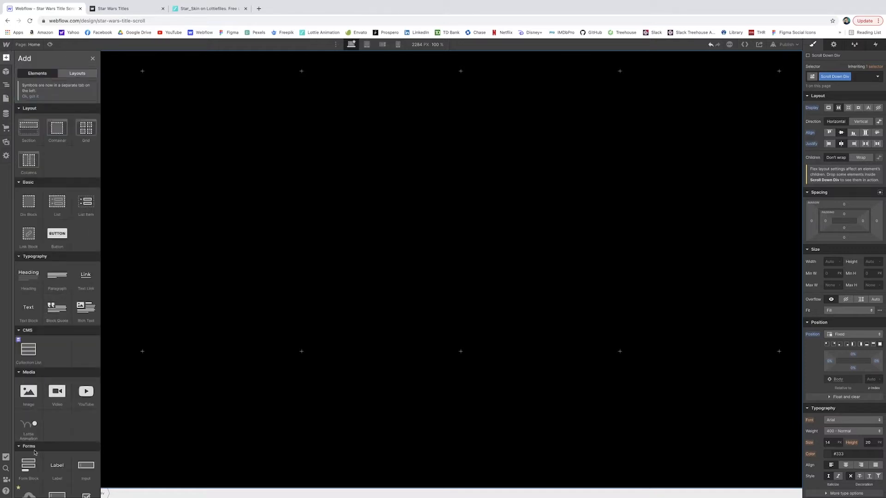
left_click_drag(29, 425, 125, 249)
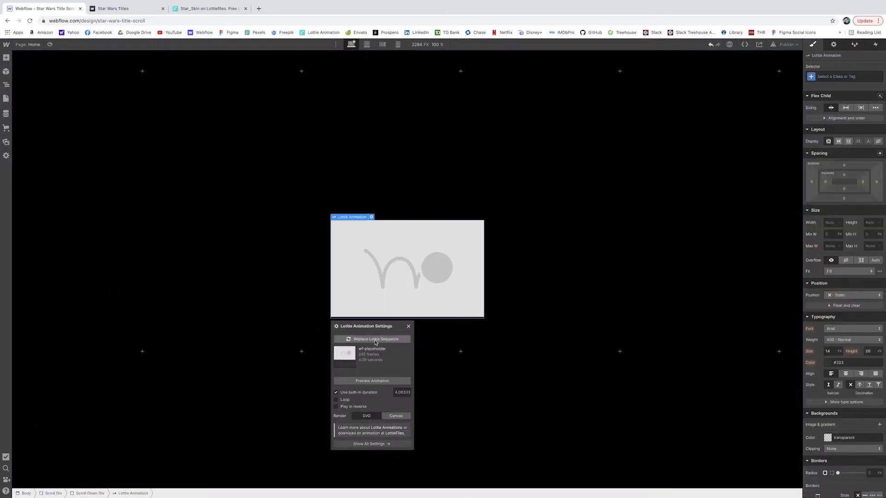
left_click(374, 339)
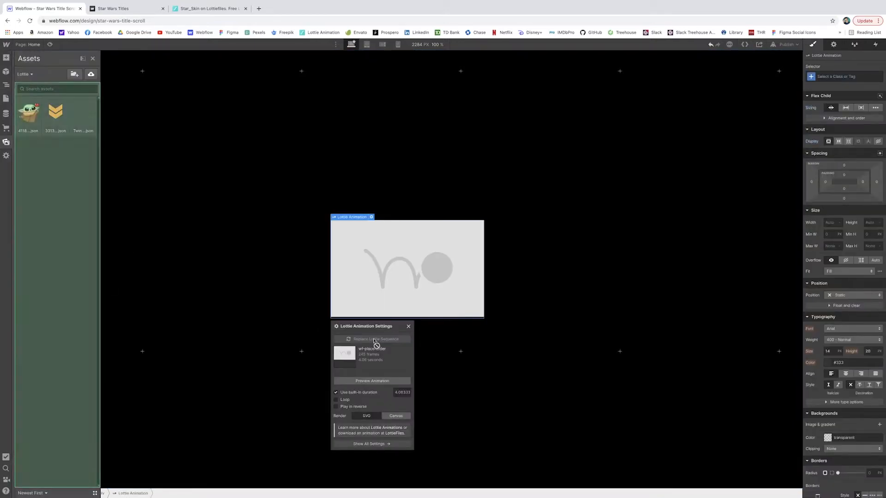
left_click(61, 117)
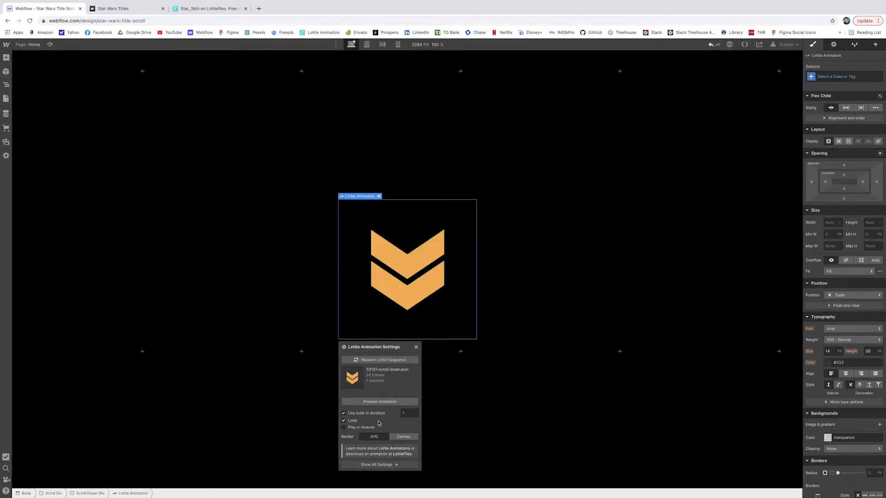
left_click(416, 347)
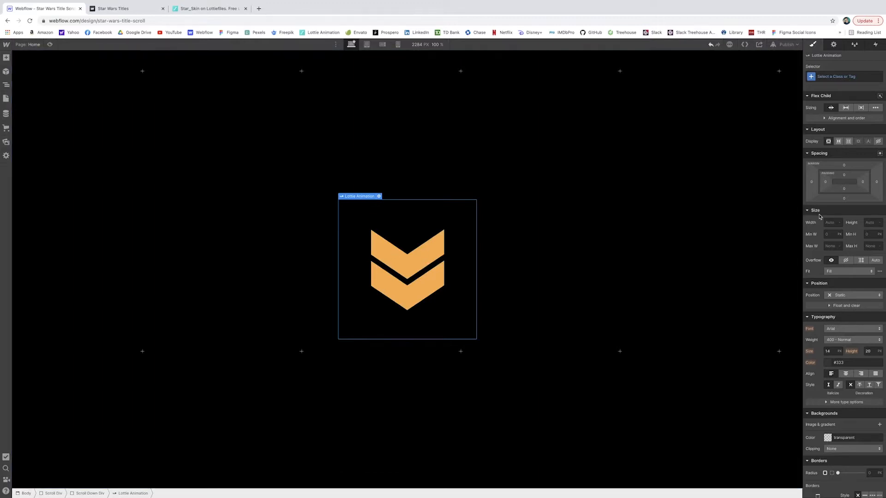
- Give the chevron animation the class Scroll Down Lottie and set its width and height to 100 px
left_click(829, 77)
type("scroll Down Lottie")
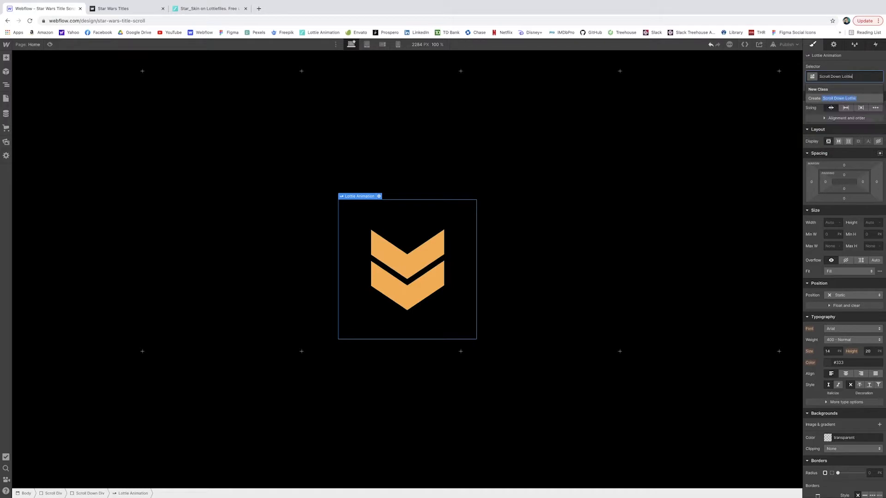
key("Return")
left_click(870, 223)
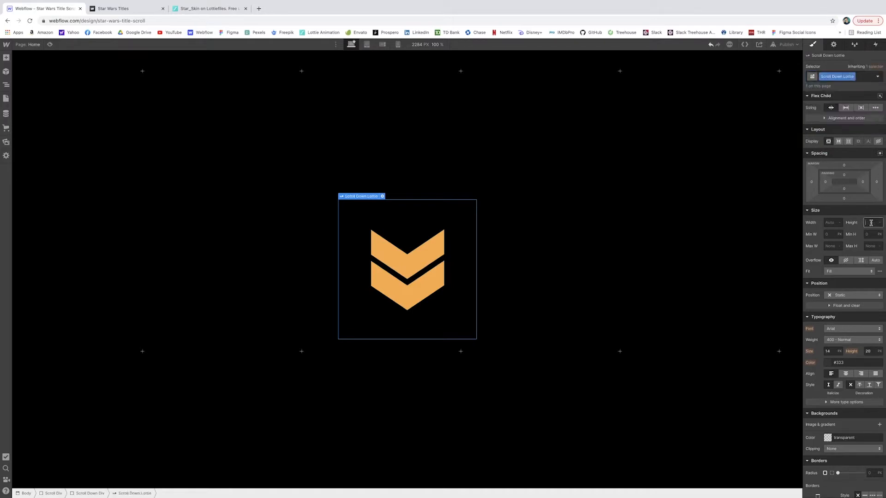
left_click(834, 222)
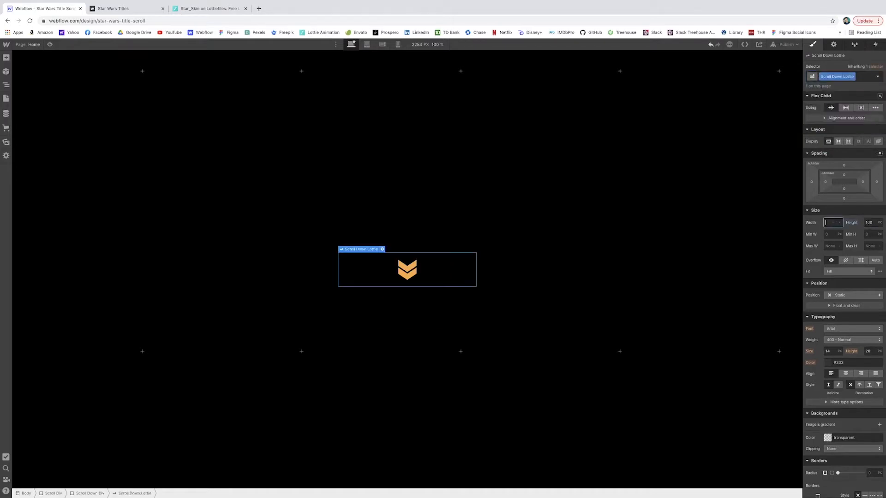
key("Return")
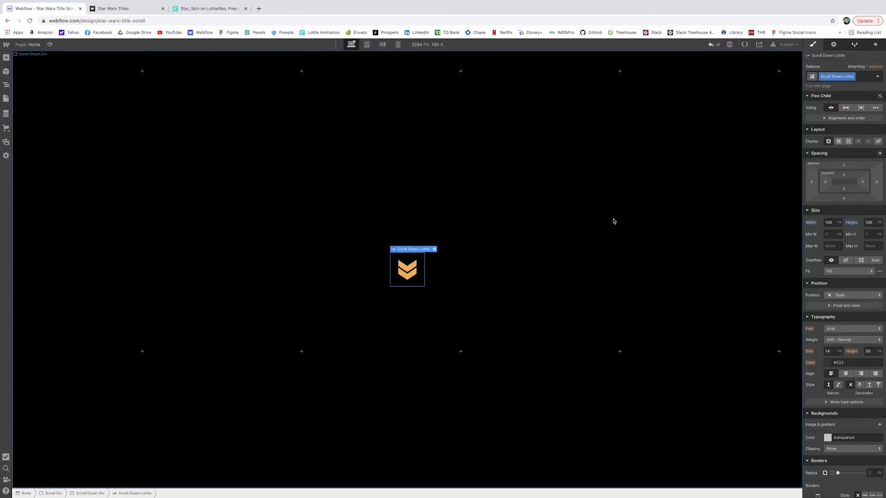
- Preview the page with the chevron animation, and hide Scroll Down Div by setting its display to none
left_click(50, 44)
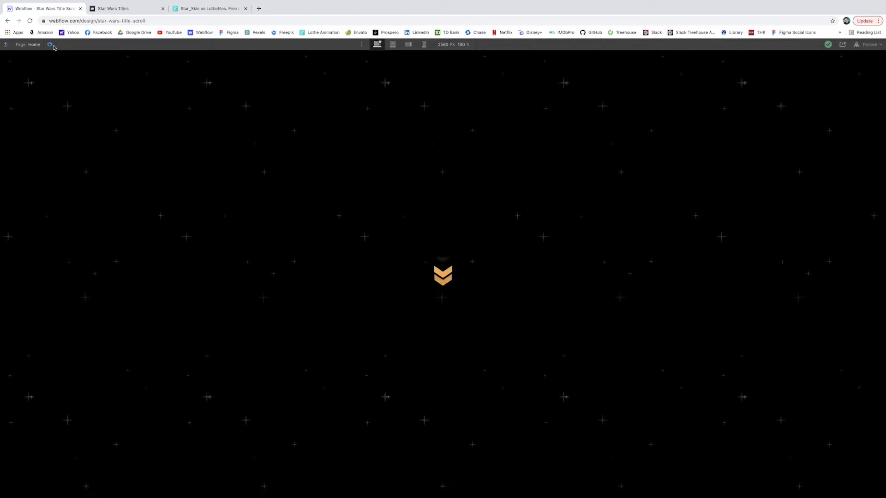
left_click(51, 45)
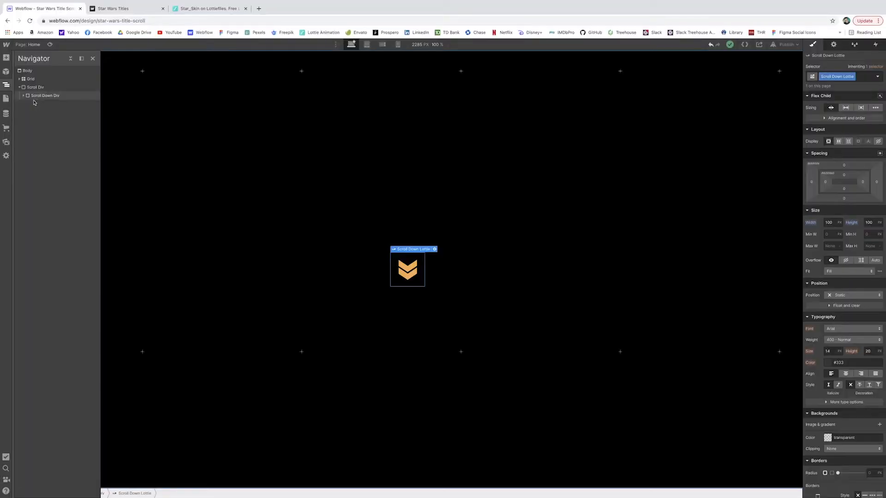
left_click(51, 97)
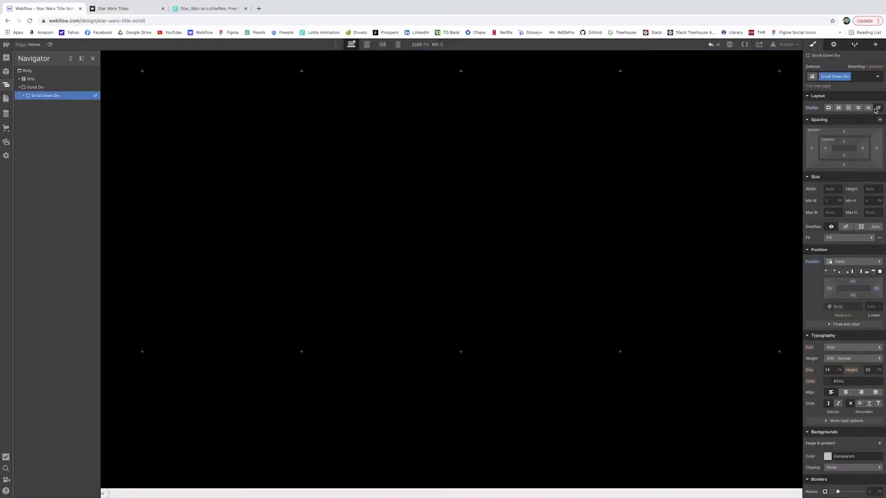
- Add another div block inside Scroll Div and give it the class Galaxy Div
left_click(46, 87)
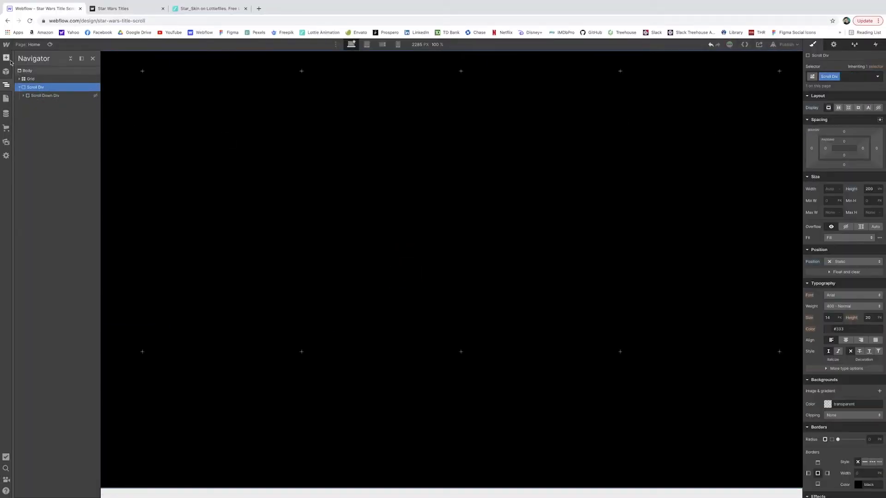
key("a")
left_click(28, 201)
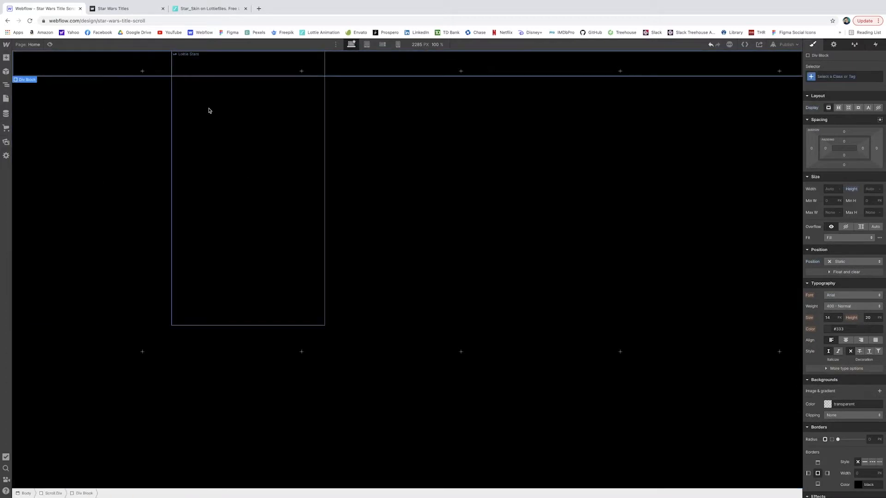
left_click(842, 76)
type("G")
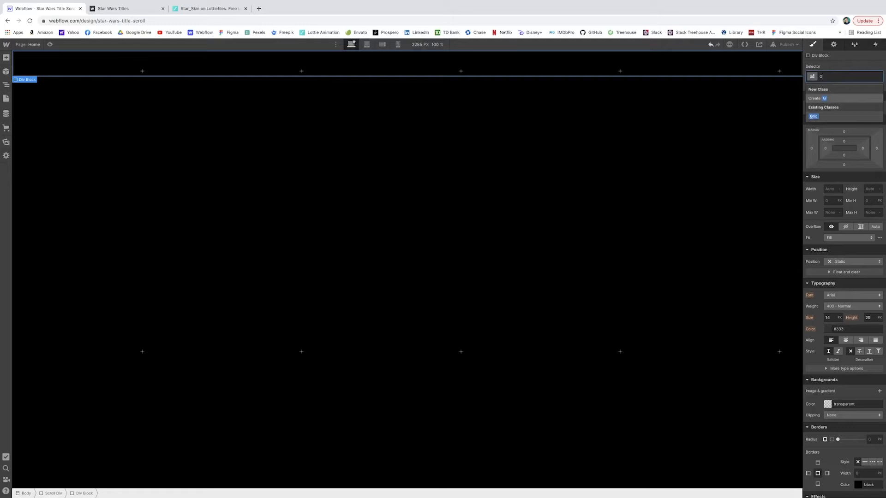
type("al")
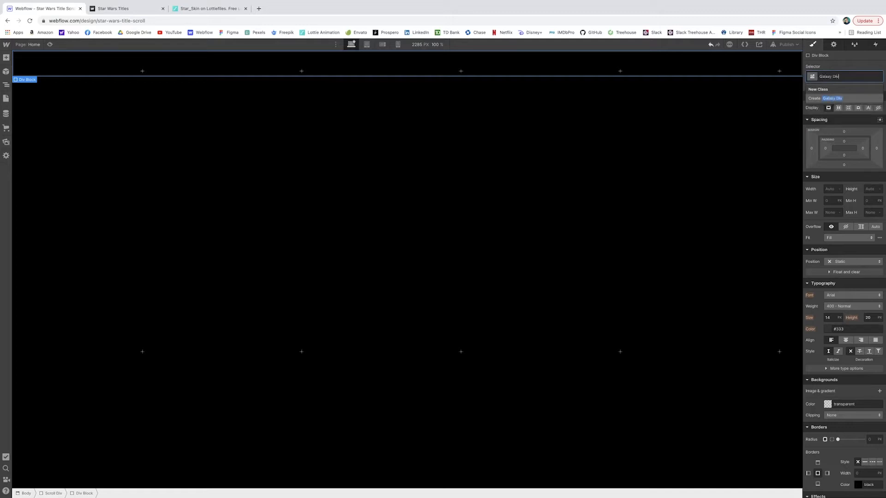
type("axy Div")
key("Return")
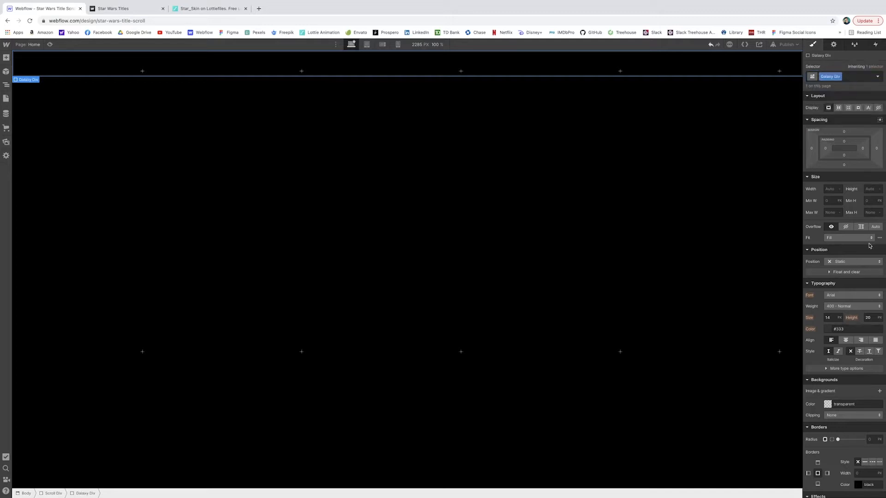
- Give Galaxy Div a fixed position covering the full page and a horizontal flex layout with centered align and justify
left_click(858, 262)
left_click(869, 281)
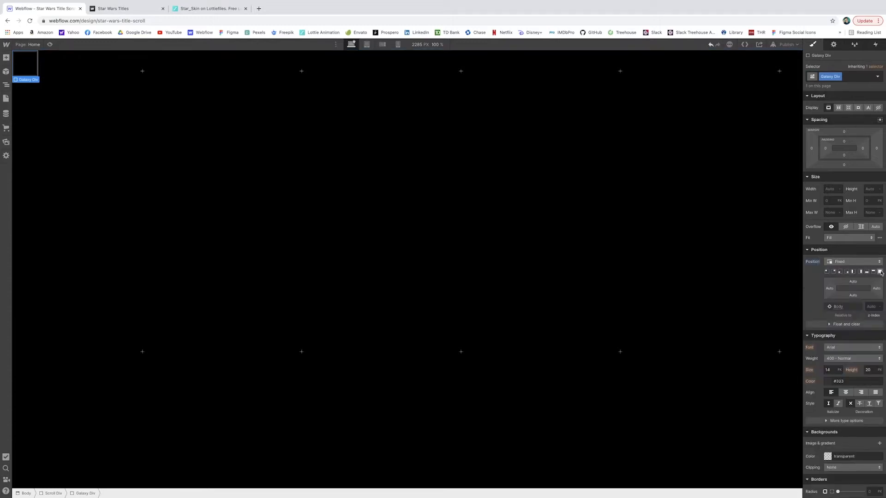
left_click(881, 271)
left_click(839, 107)
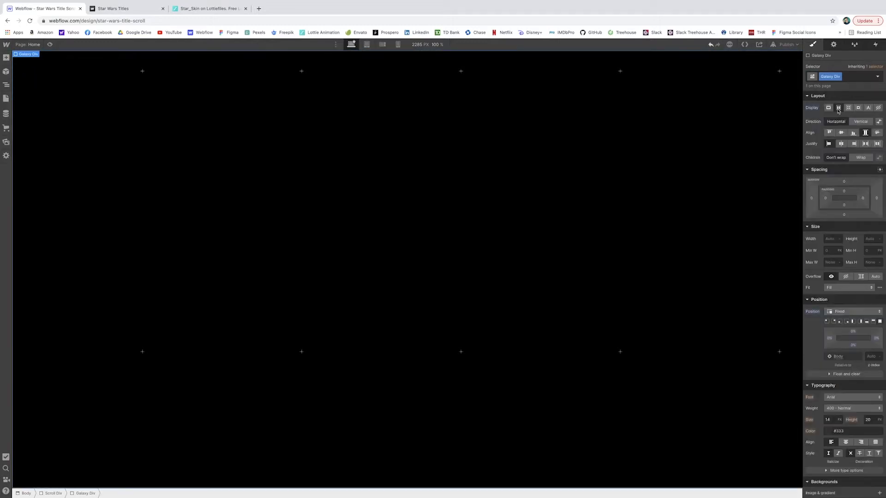
left_click(840, 133)
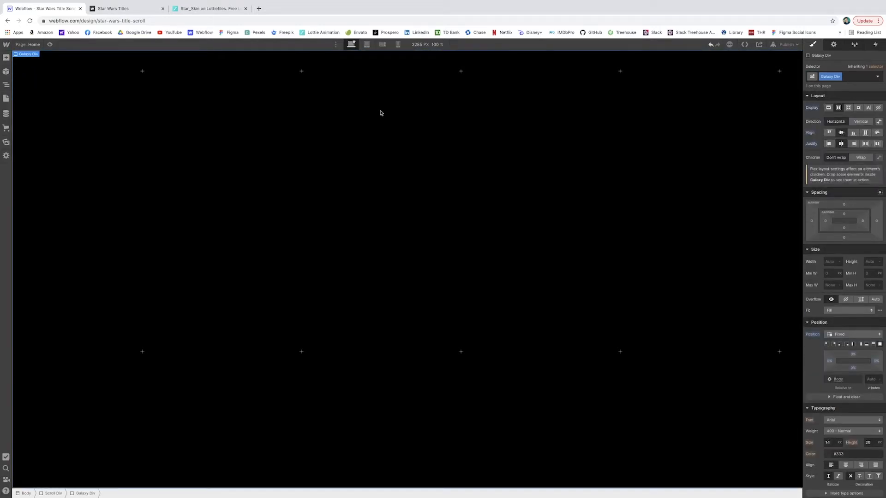
- Add a paragraph inside Galaxy Div and give it the class Galaxy Text
left_click(6, 57)
left_click(58, 279)
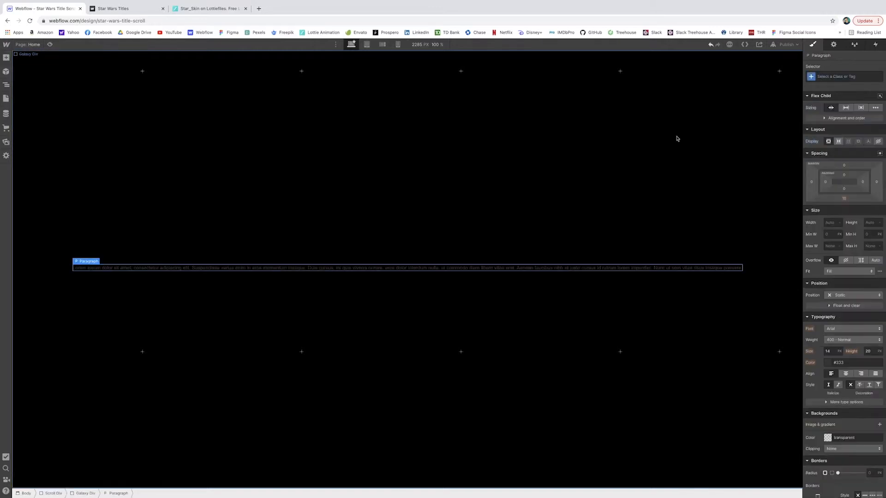
left_click(834, 77)
type("Galazy")
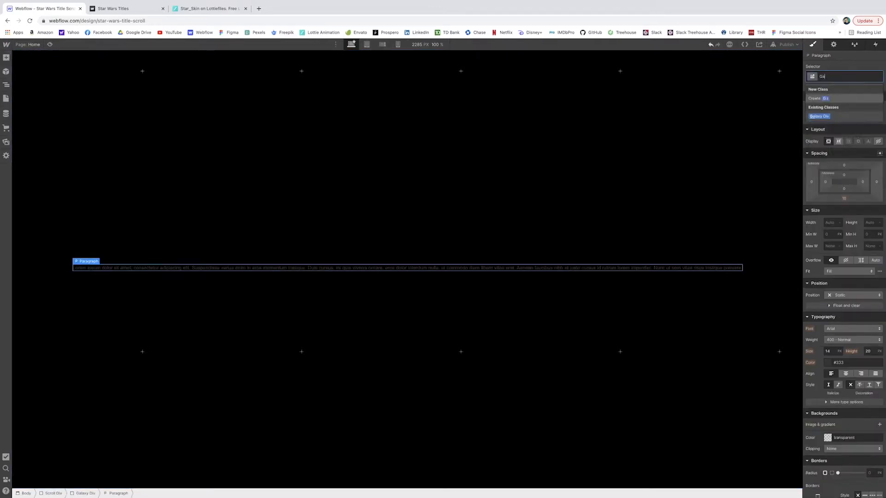
key("BackSpace")
type("xy Text")
key("Return")
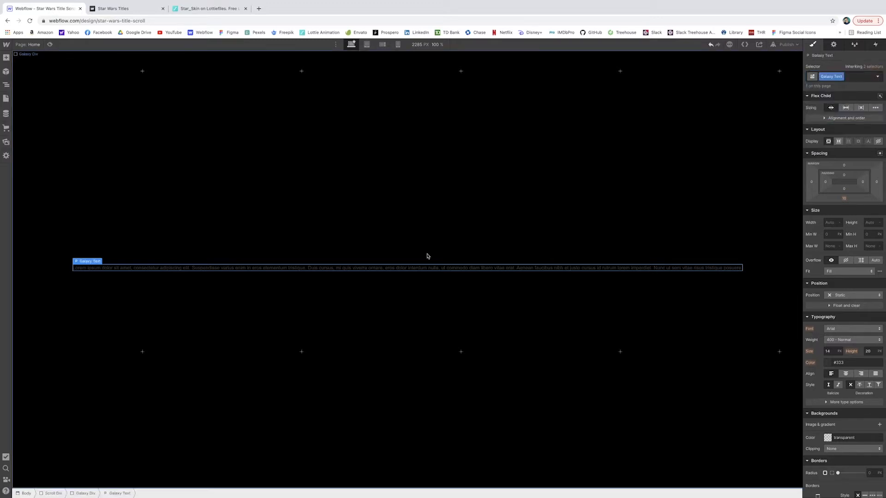
- Style Galaxy Text with color #134ff1, an 80 px font size, a 100 px line height and the Nanum Gothic font
left_click(829, 363)
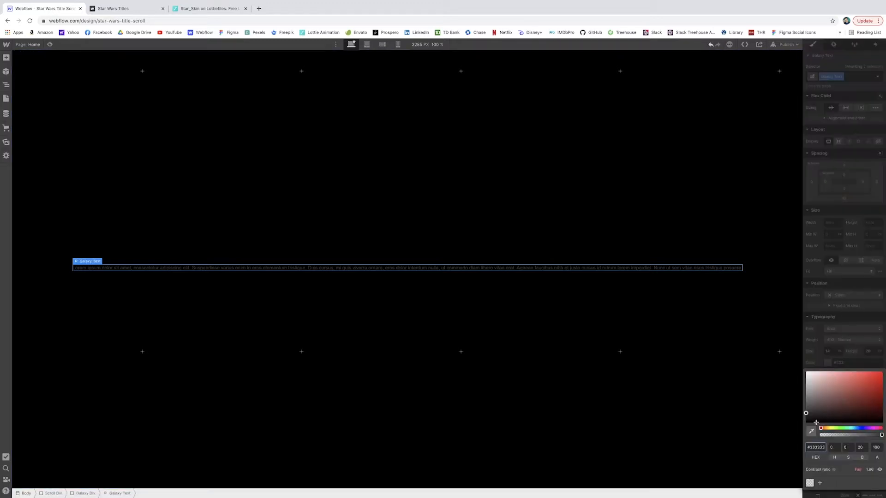
left_click(817, 445)
type("134ff1")
left_click(830, 351)
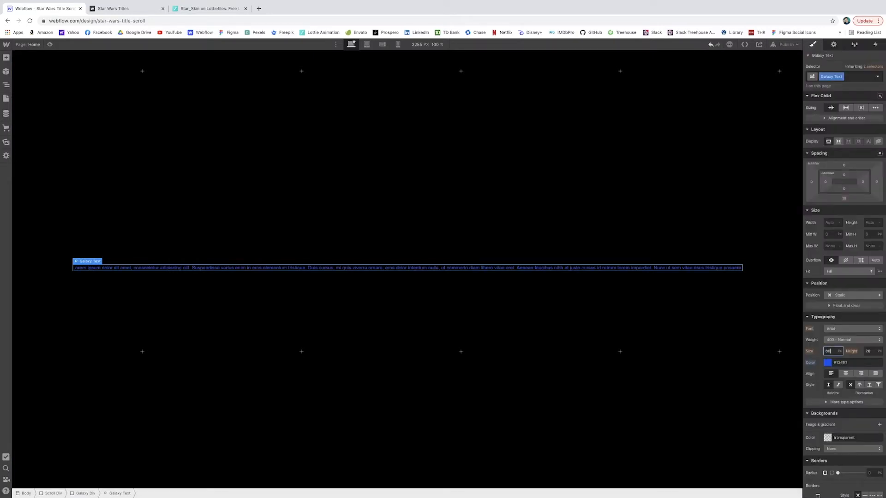
type("80")
key("Return")
left_click(867, 352)
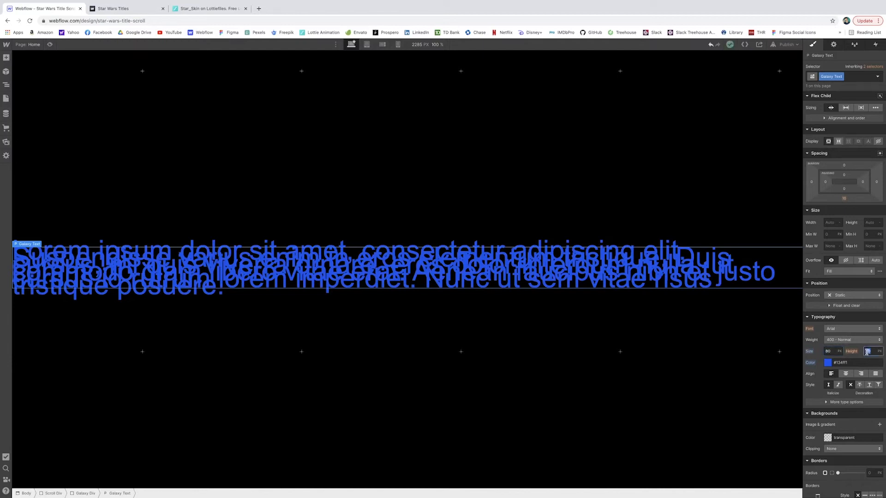
key("Return")
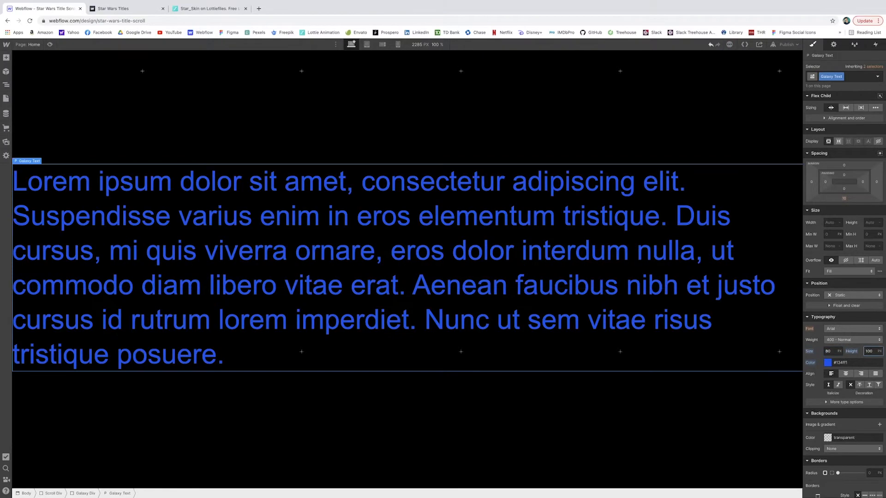
left_click(849, 329)
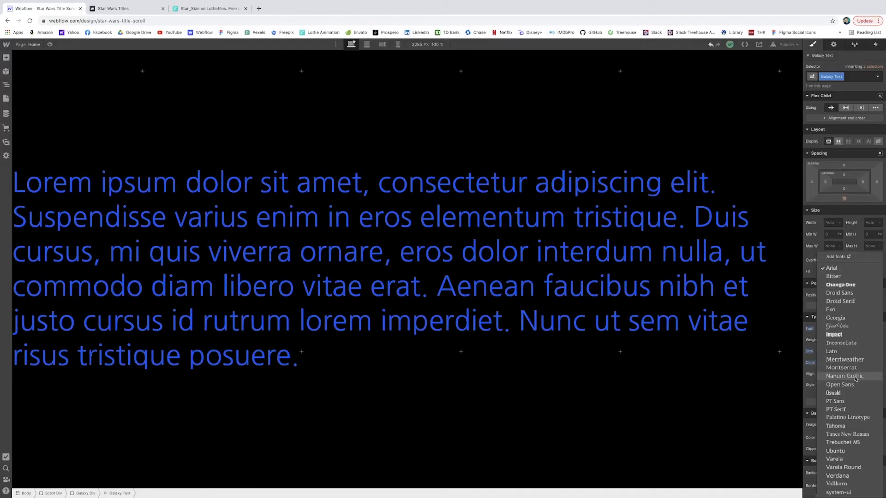
left_click(856, 379)
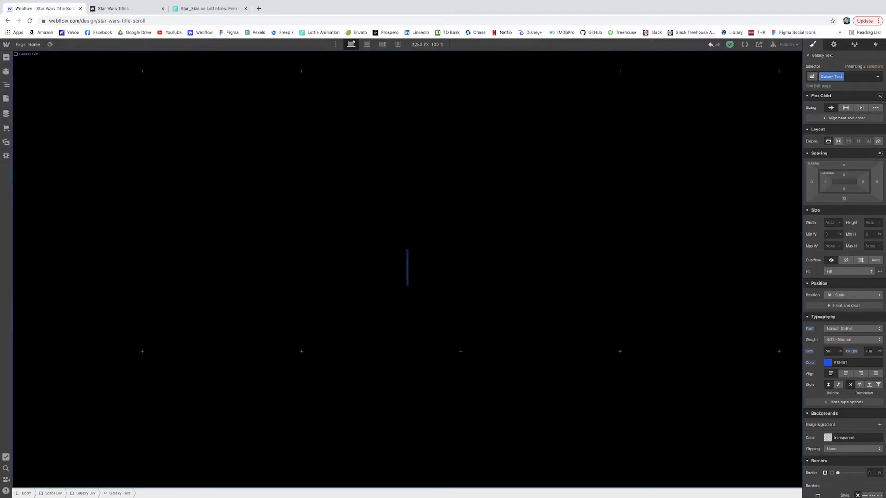
- Replace the placeholder text of Galaxy Text with "A long time ago in a galaxy far, far away...."
type("A long ti")
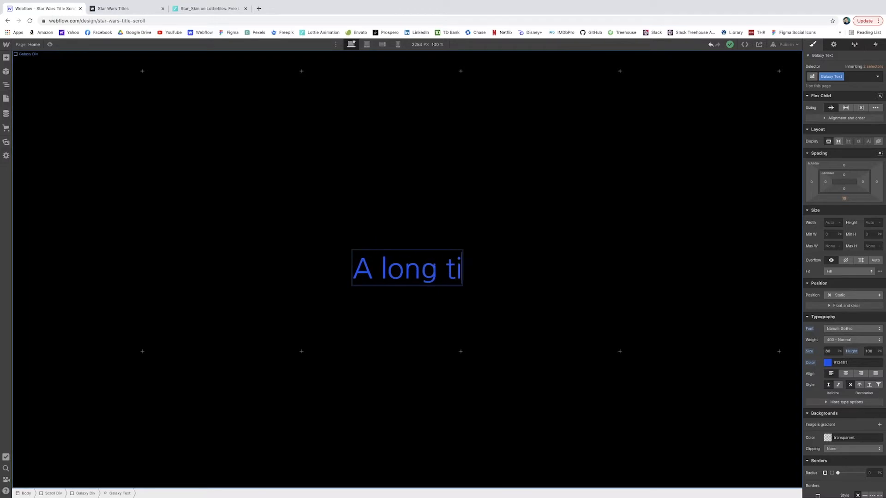
type("me ago in a ")
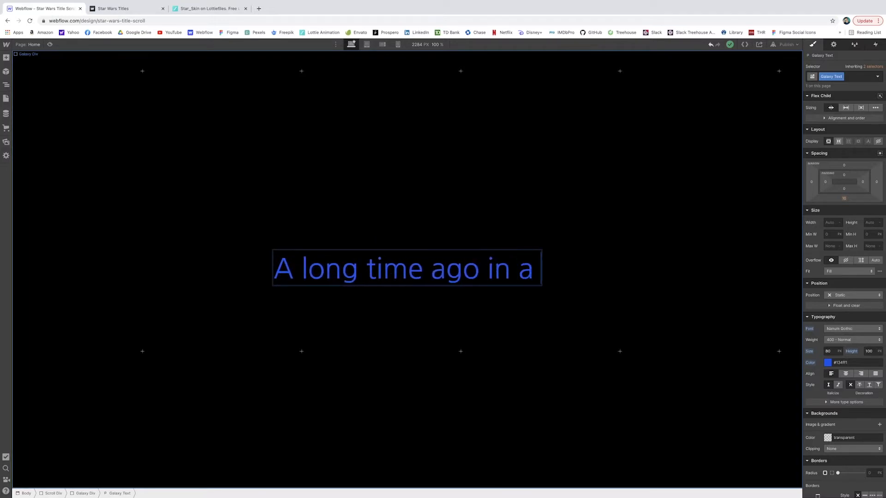
type("galaxy f")
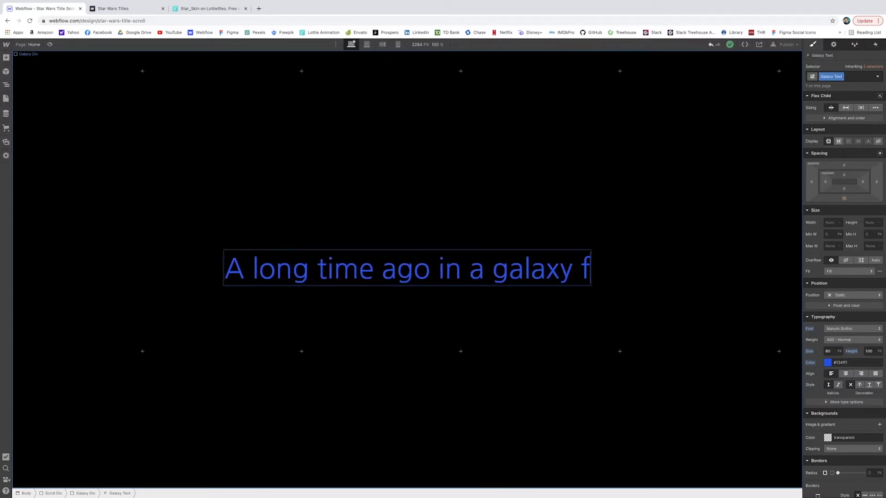
type("ar, far a")
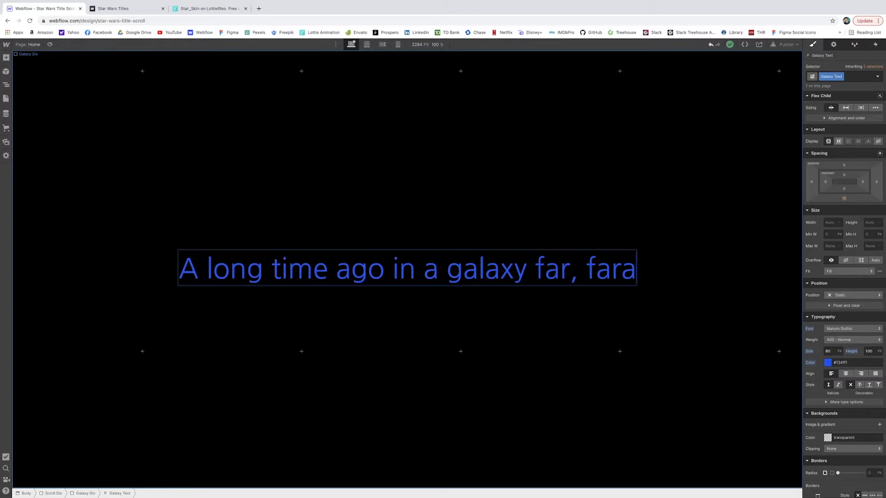
type("way....")
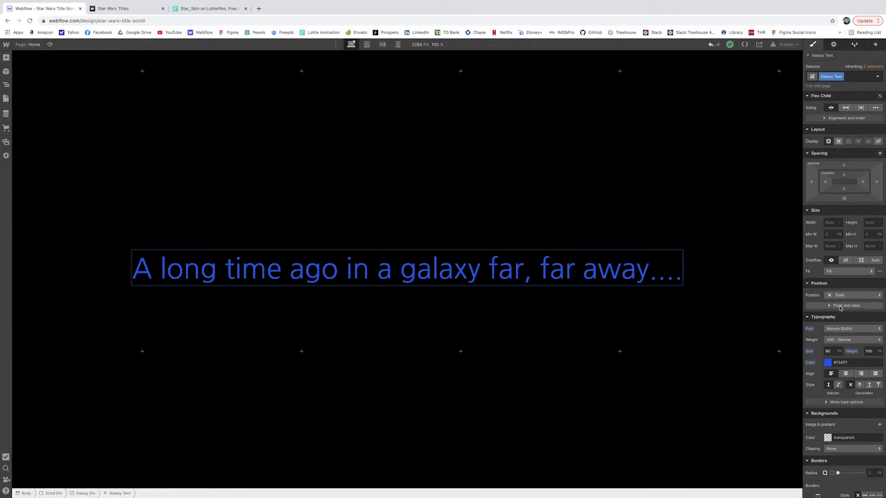
- Set the width of Galaxy Text to 1200 px so the sentence wraps onto two lines
left_click(832, 222)
type("1200p")
key("Return")
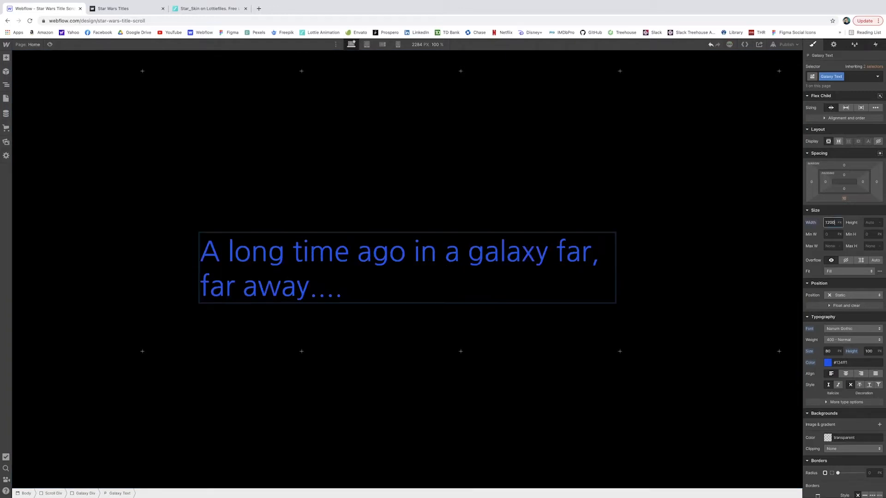
- Hide Galaxy Div by setting its display to none
left_click(6, 85)
left_click(29, 105)
left_click(23, 104)
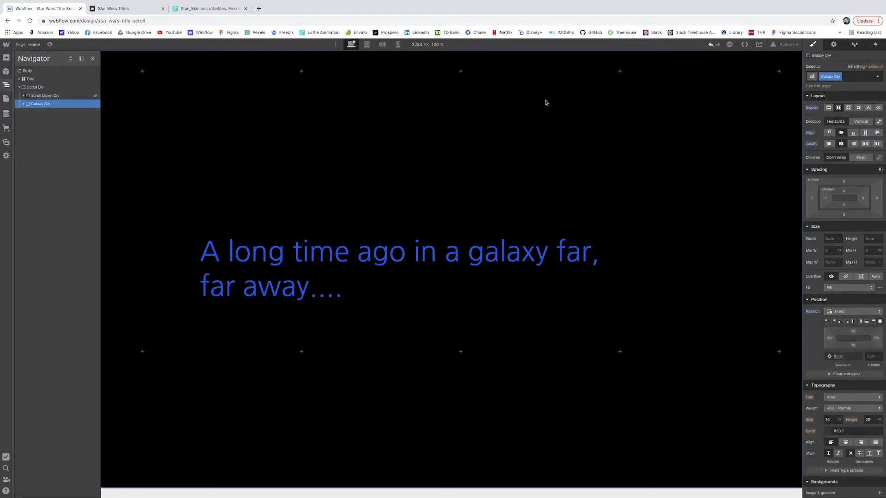
left_click(878, 108)
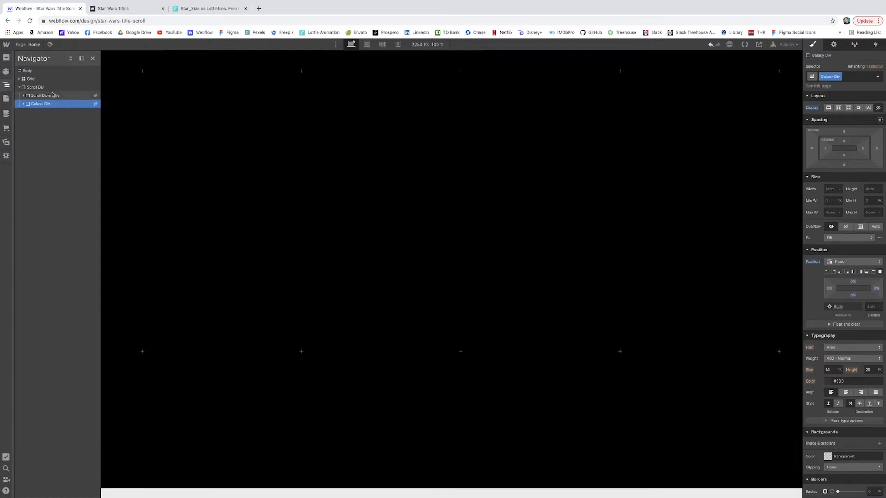
- Add a third div block inside Scroll Div
left_click(55, 87)
left_click(6, 58)
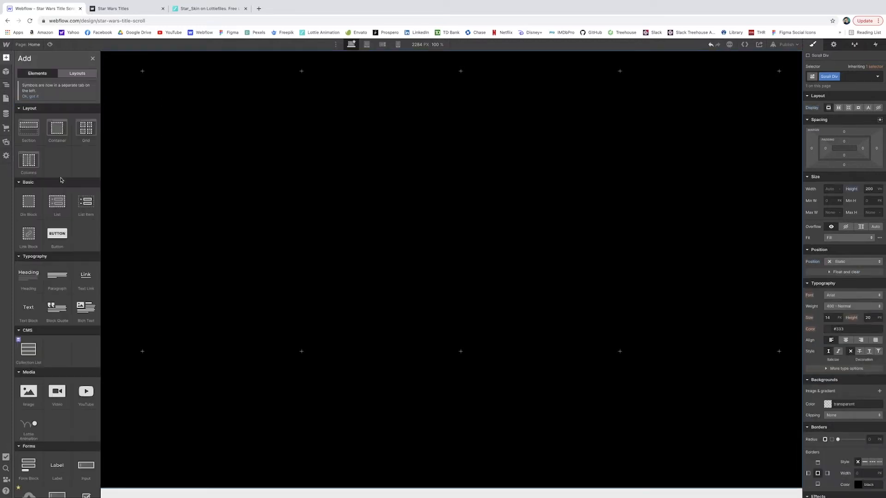
left_click_drag(29, 201, 568, 189)
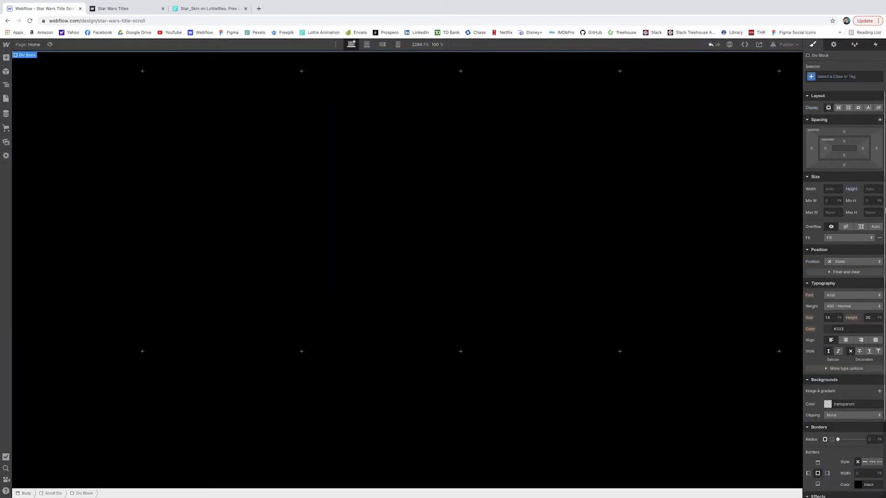
- Give the new div block a fixed position covering the full page and a horizontal flex layout with centered align and justify
left_click(866, 262)
left_click(854, 286)
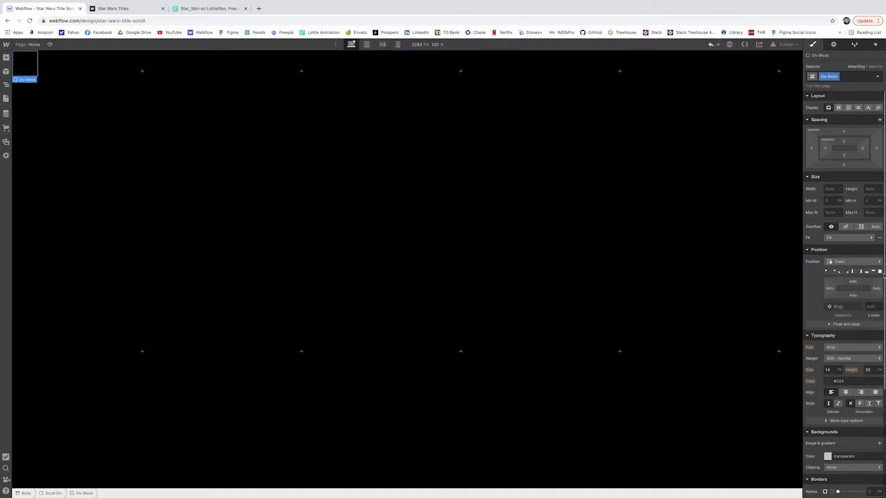
left_click(880, 271)
left_click(839, 107)
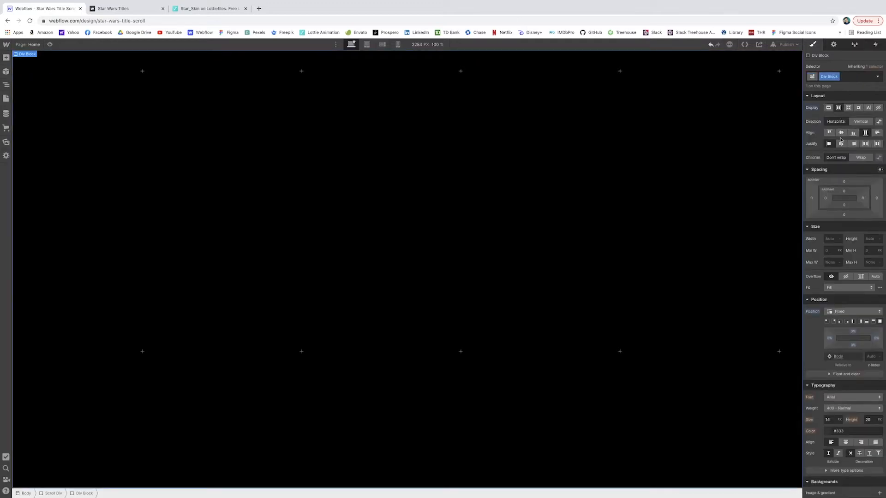
left_click(841, 133)
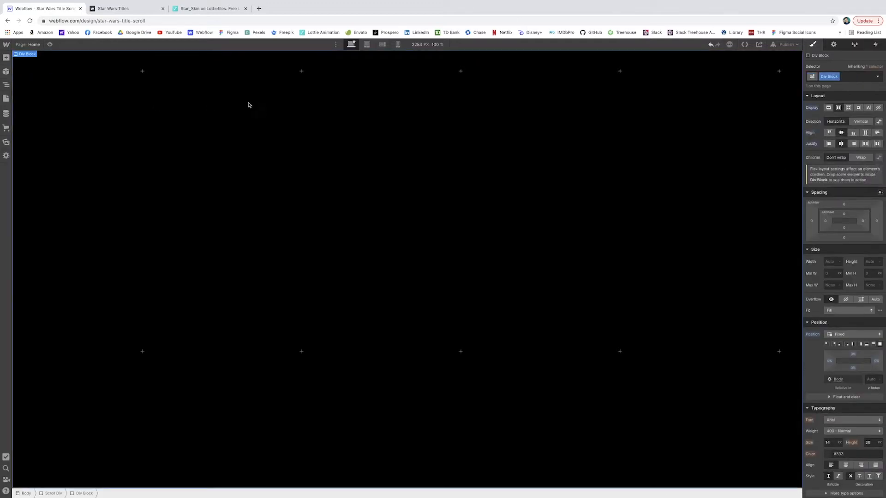
- Rename the new div block's class to Logo Div
double_click(827, 76)
type("Logo Div")
key("Return")
- Add an image element inside Logo Div and choose the yellow Star Wars logo as its picture
left_click(6, 58)
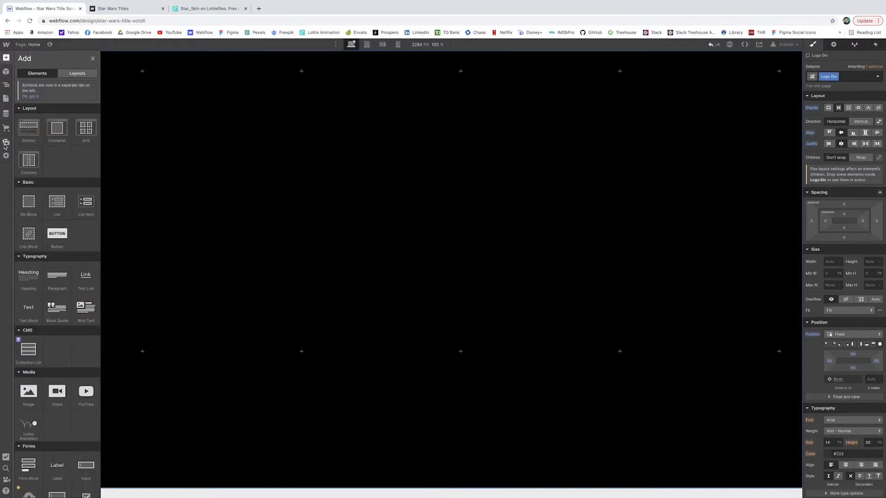
left_click(29, 392)
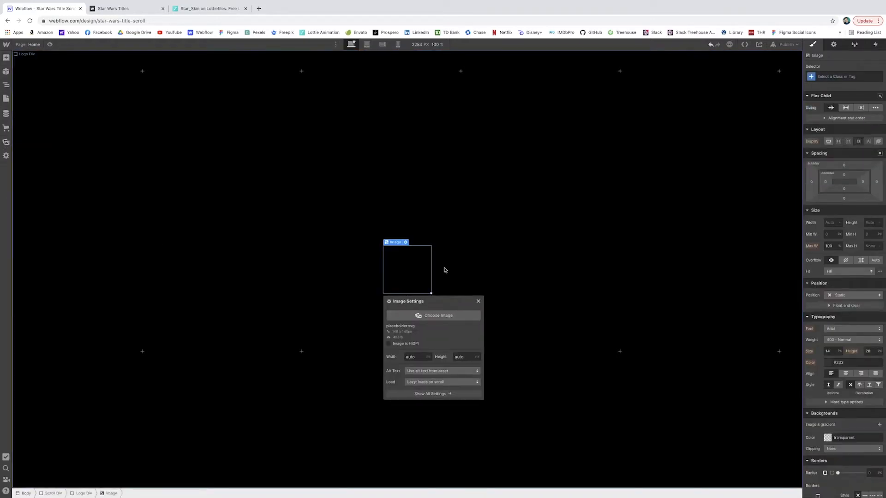
left_click(447, 316)
left_click(32, 119)
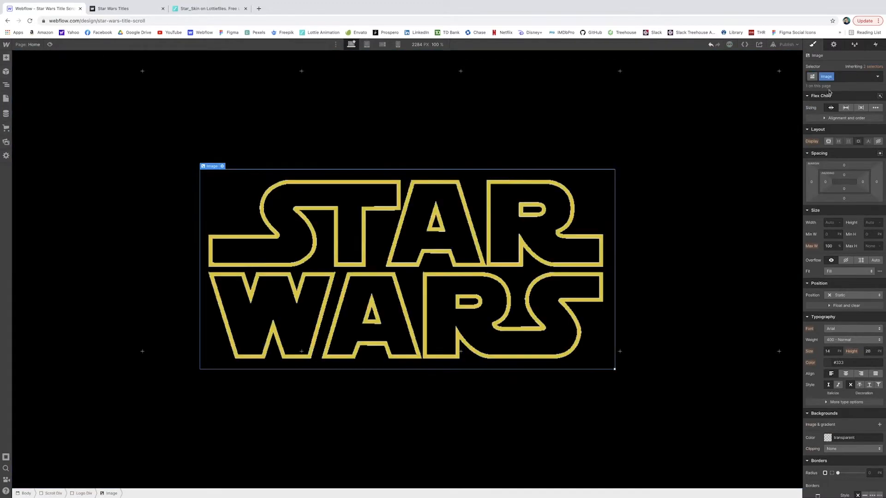
- Give the logo image the class Logo, and switch to the published Star Wars Titles page for reference
key("Return")
scroll(853, 300, "down", 3)
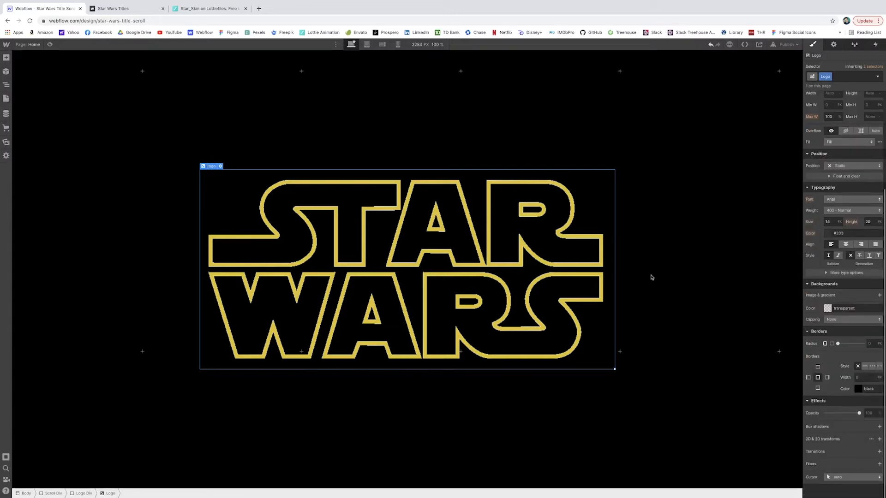
left_click(129, 8)
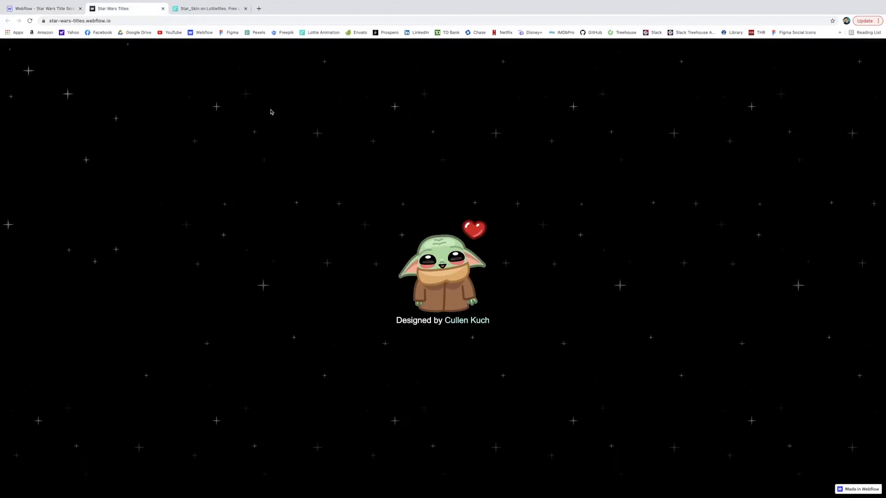
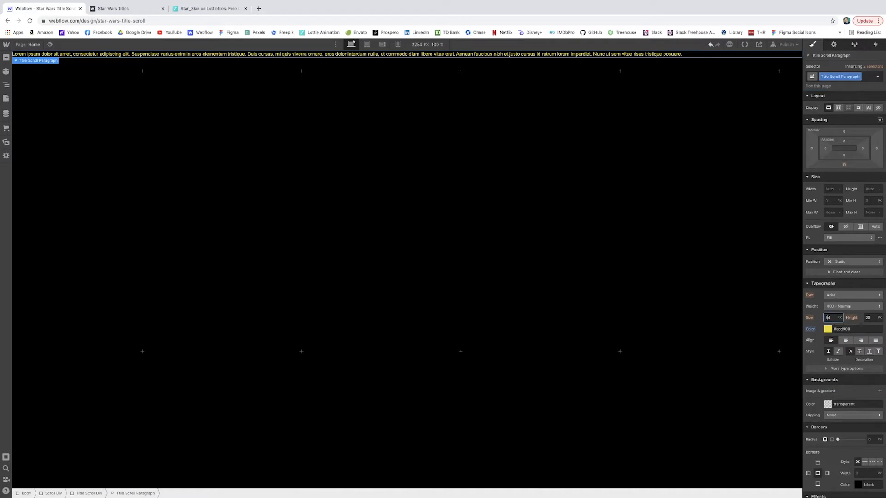
- Set Title Scroll Paragraph's font size to 50 px and its line height to 98 px
type("0")
key("Tab")
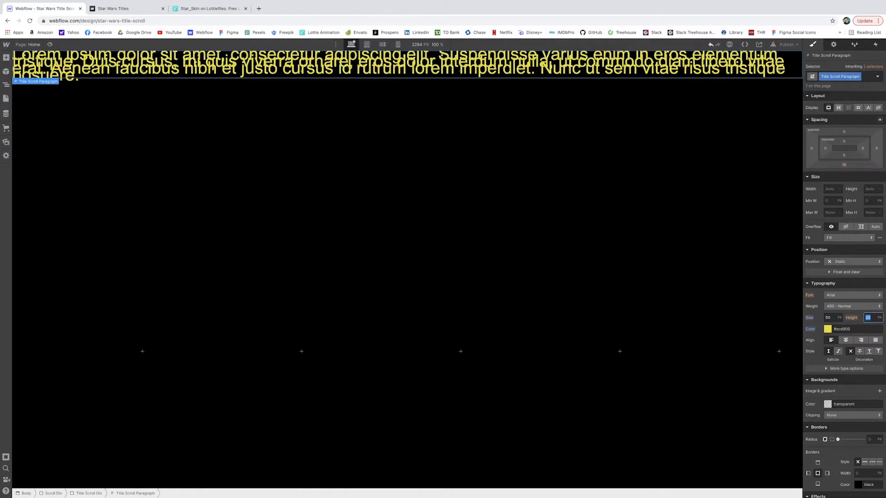
type("98")
key("Return")
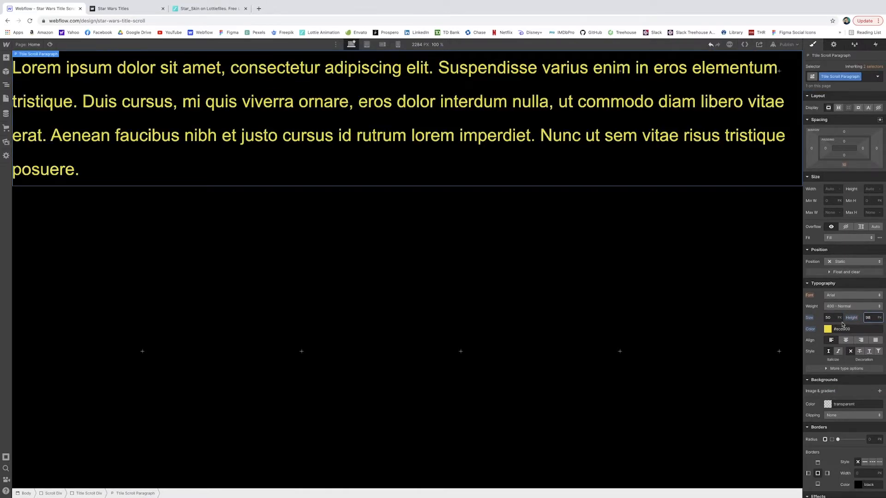
- Replace Title Scroll Paragraph's placeholder with the copied "It is a period of civil war" crawl text, separating its three paragraphs with blank lines
left_click(547, 167)
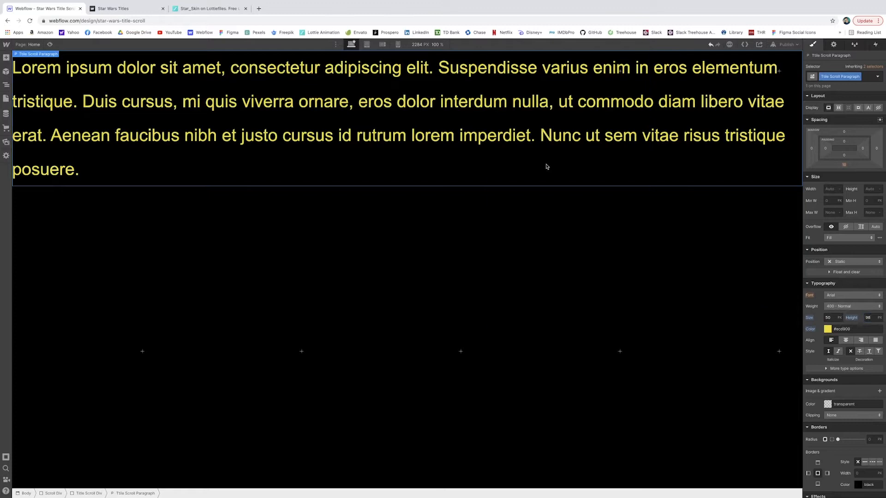
double_click(236, 122)
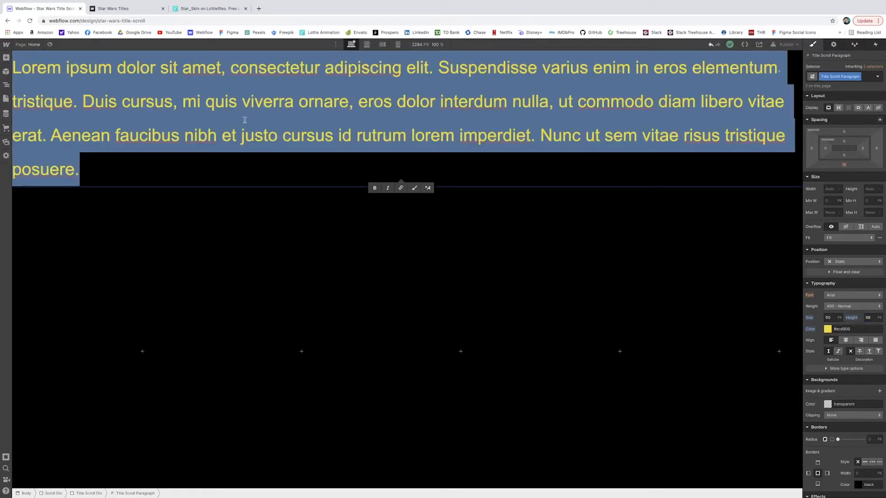
key("ctrl+v")
left_click(275, 111)
key("Return")
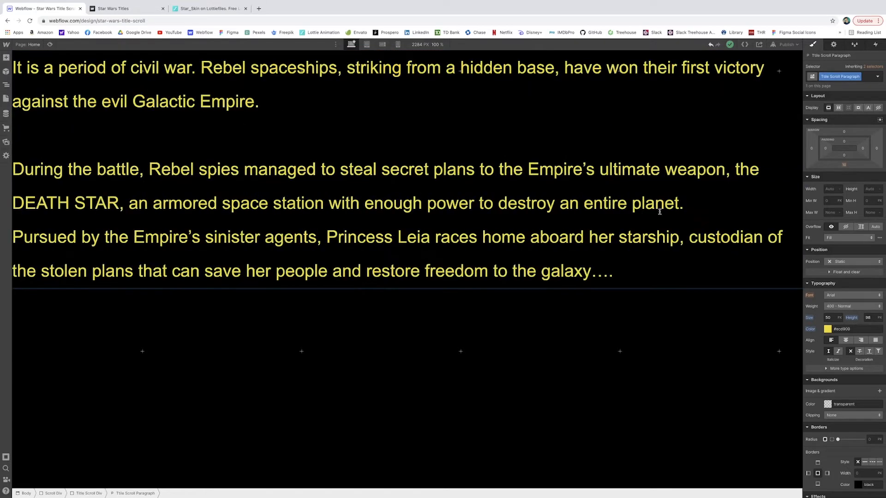
left_click(688, 203)
key("Return")
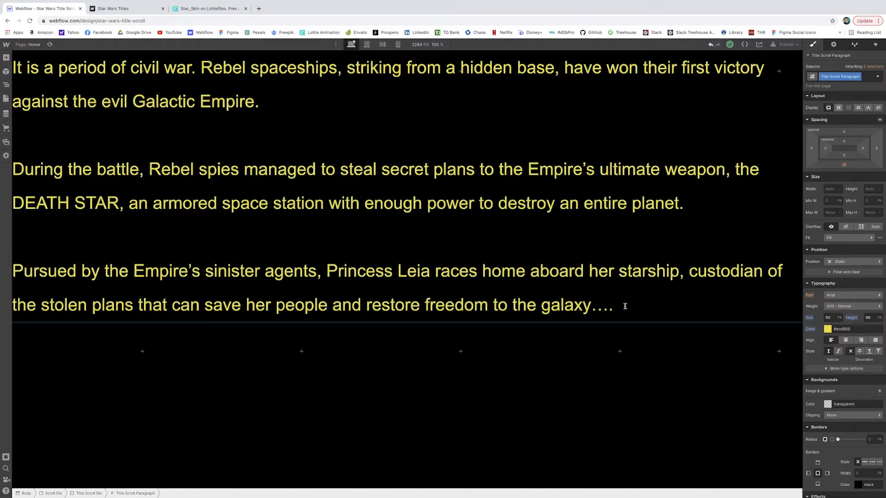
- Set Title Scroll Paragraph's font to Nanum Gothic and its width to 50%
left_click(834, 301)
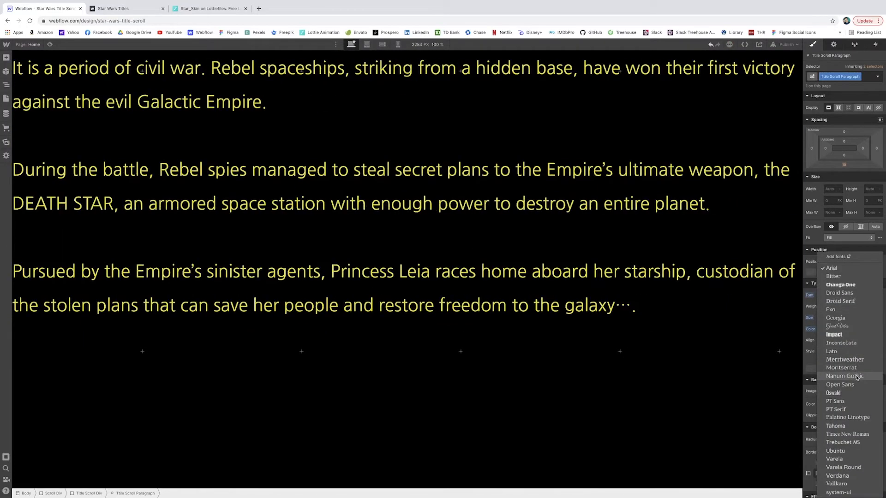
left_click(857, 376)
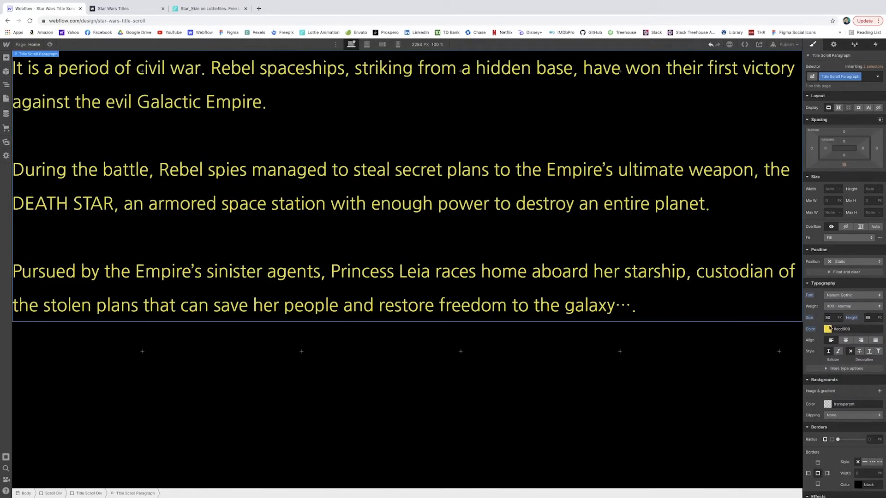
left_click(829, 188)
type("50%")
key("Return")
- Give Title Scroll Div a horizontal flex layout with its content centered in both directions
left_click(663, 131)
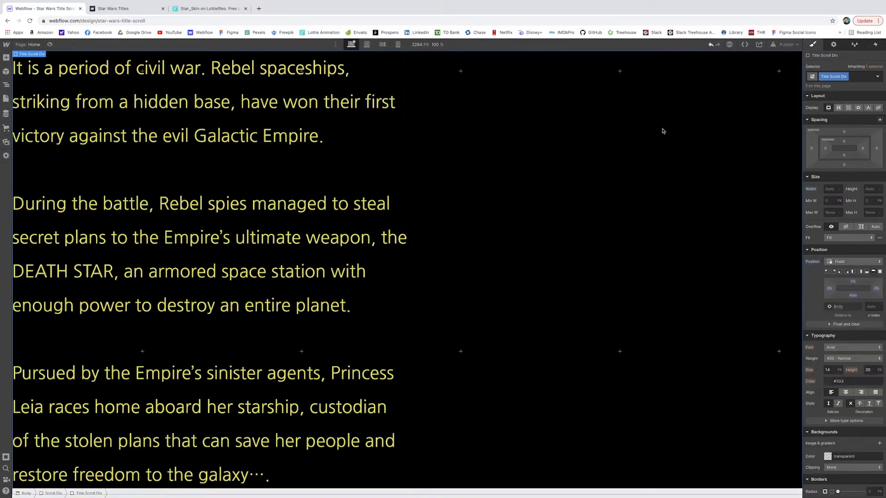
left_click(841, 107)
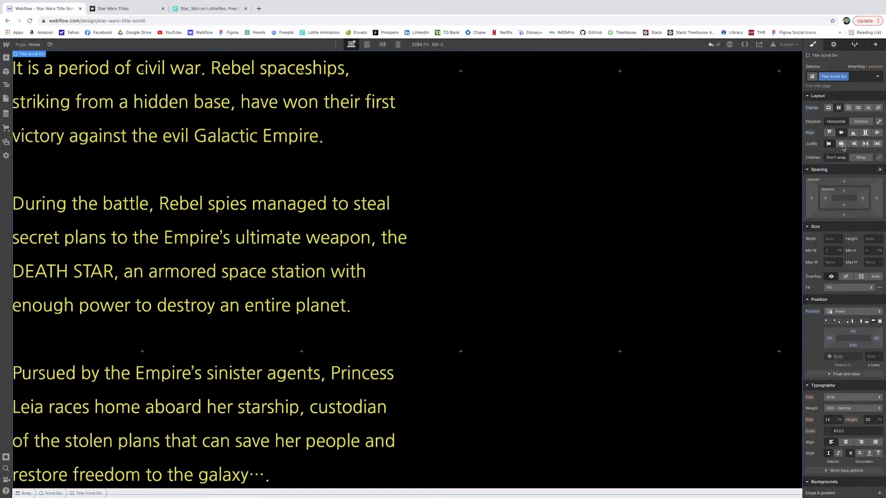
left_click(841, 143)
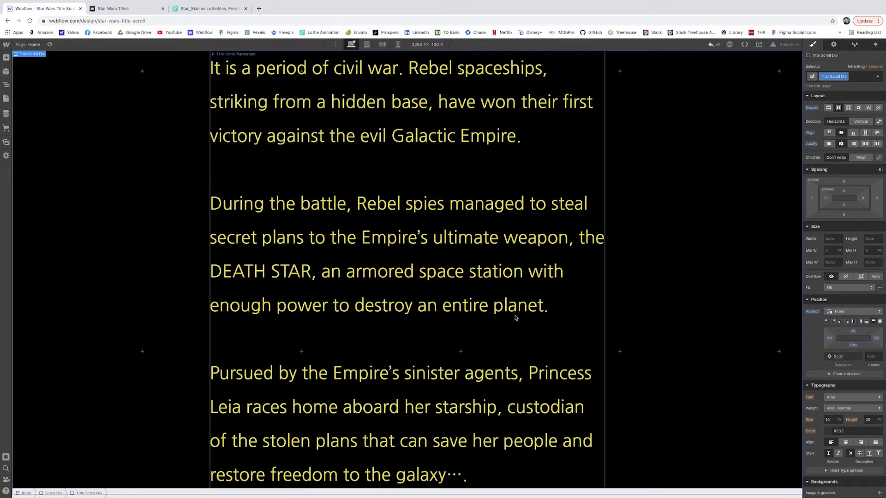
- Replace the ellipsis after "galaxy" at the end of the crawl text with four plain periods
double_click(462, 476)
left_click(467, 477)
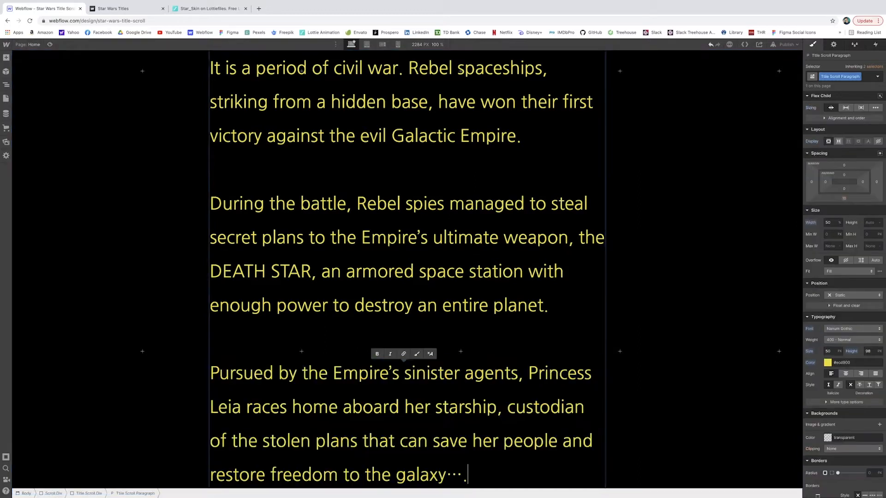
key("BackSpace")
key("BackSpace")
type("y....")
left_click(647, 459)
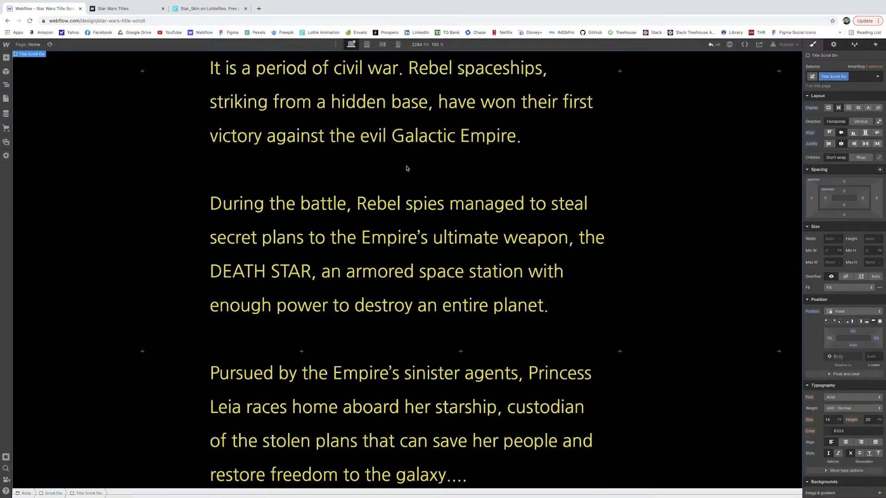
- Check the crawl on the published Star Wars Titles page, and rotate Title Scroll Paragraph 45 degrees about the X axis
left_click(142, 11)
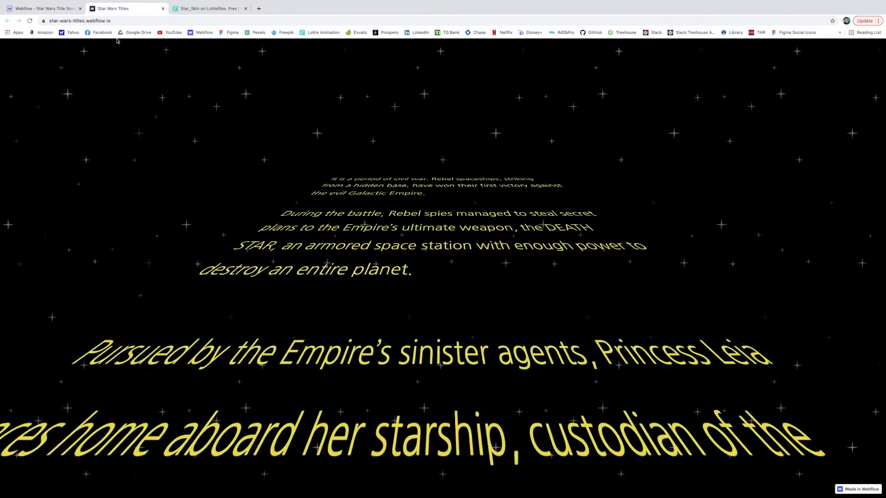
left_click(50, 9)
left_click(304, 110)
key("z")
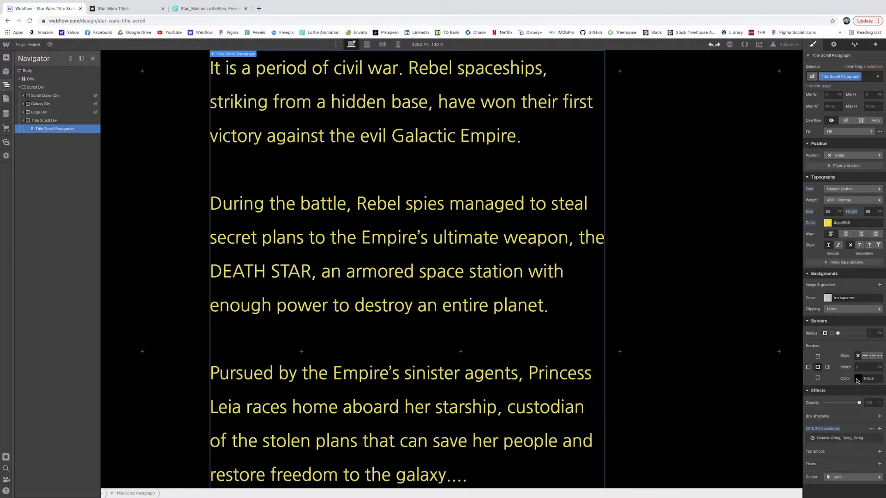
left_click(854, 440)
left_click(867, 466)
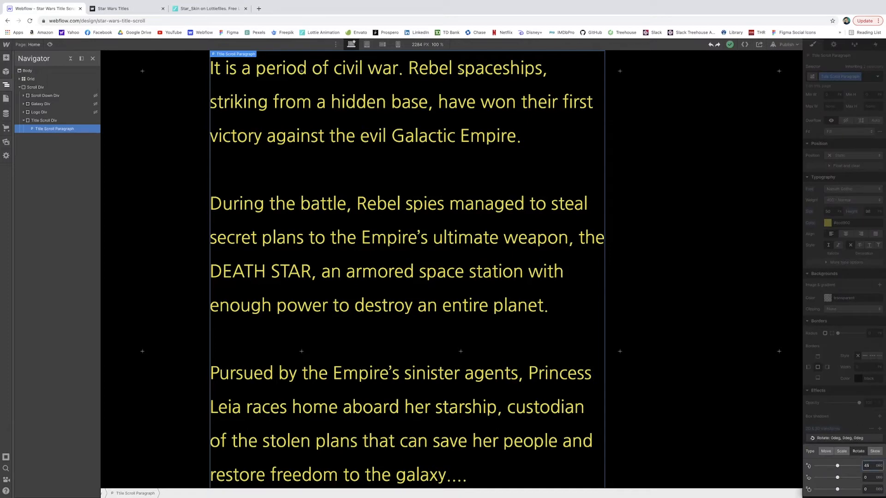
type("45")
key("Return")
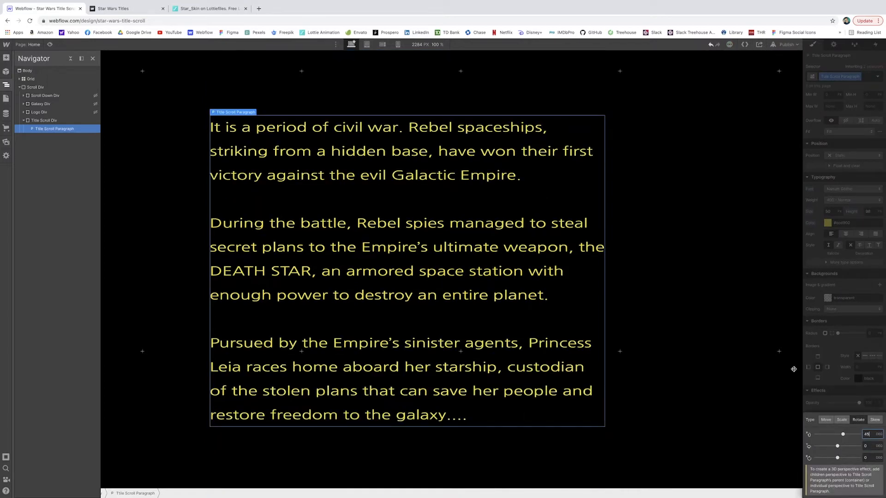
left_click(734, 351)
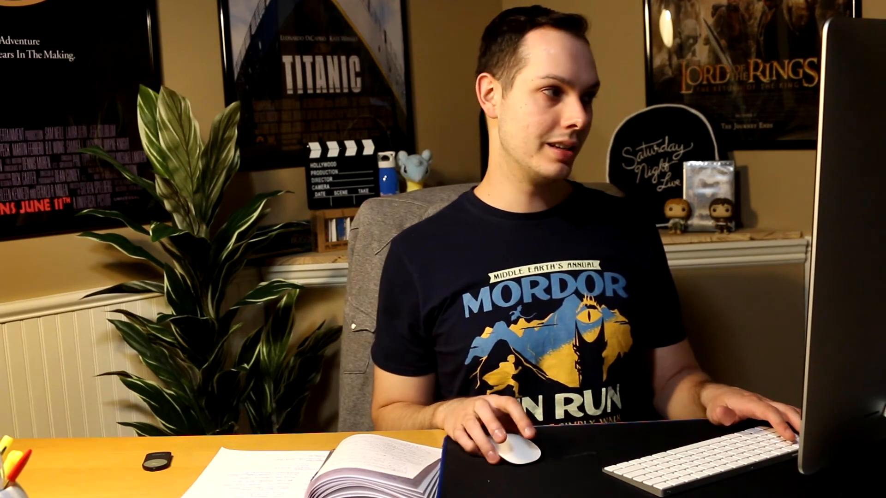
- Set Title Scroll Div's children perspective distance to 450 px
left_click(6, 85)
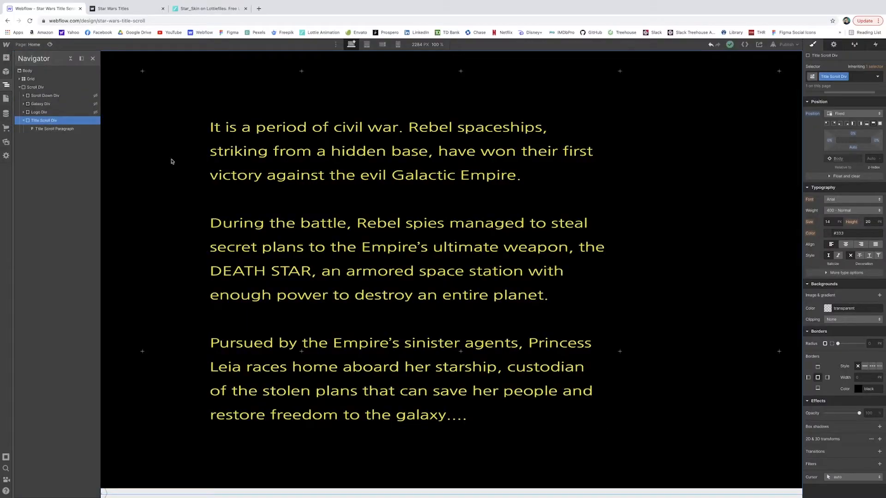
left_click(871, 440)
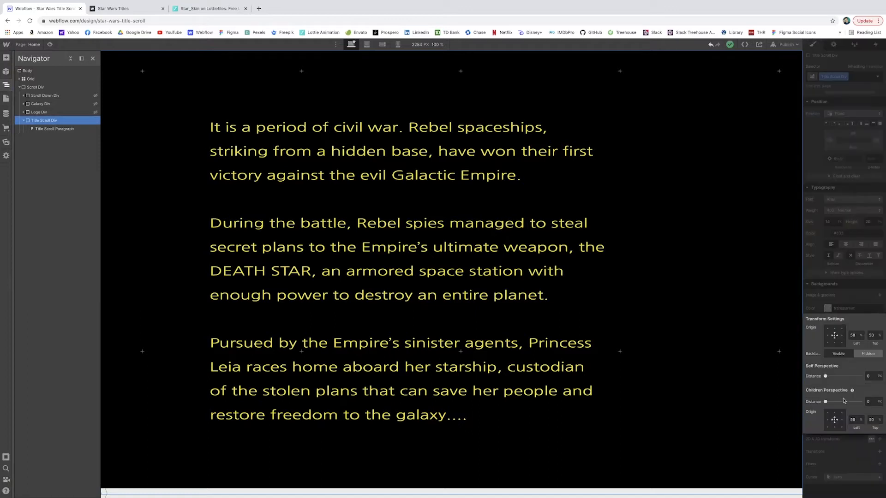
left_click(869, 402)
key("Return")
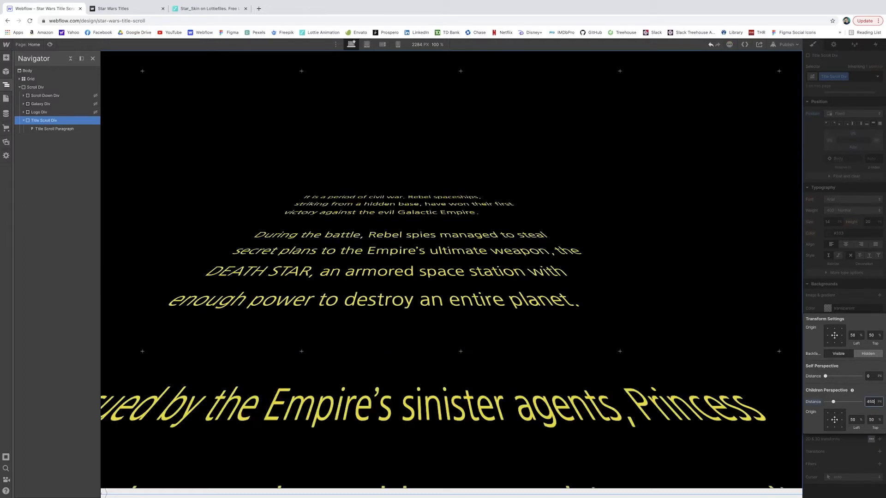
left_click(729, 202)
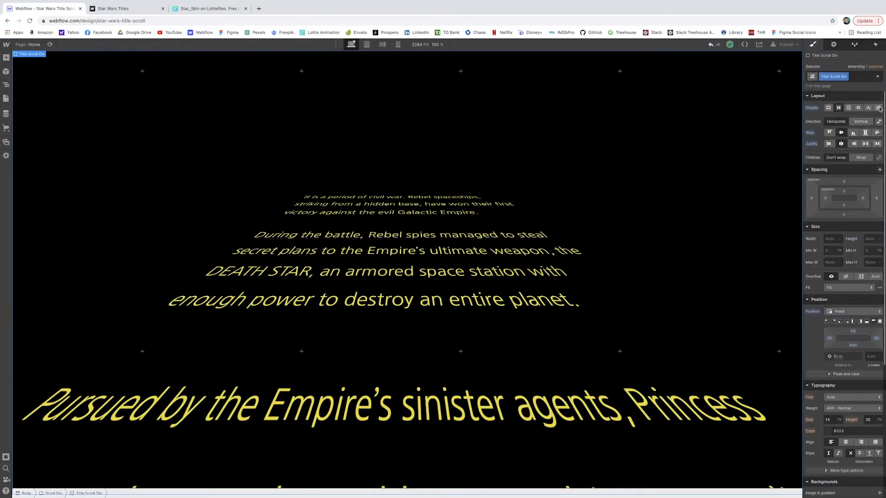
- Hide Title Scroll Div with display none, and add a div block with the class Grogu Div inside Scroll Div
left_click(878, 108)
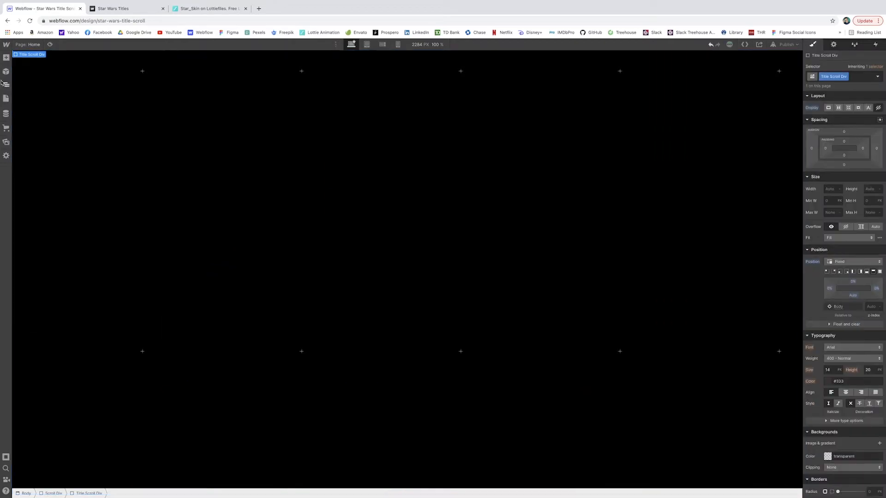
left_click(6, 84)
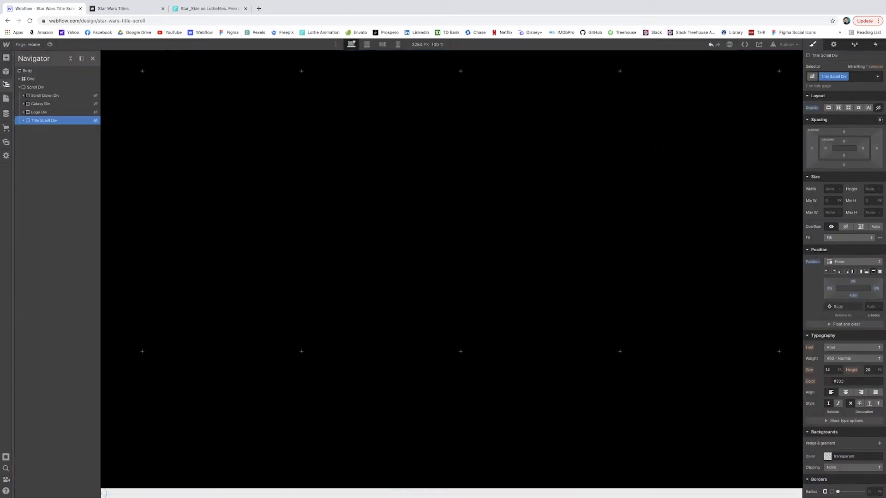
left_click(35, 87)
left_click(6, 58)
left_click(29, 201)
left_click(823, 76)
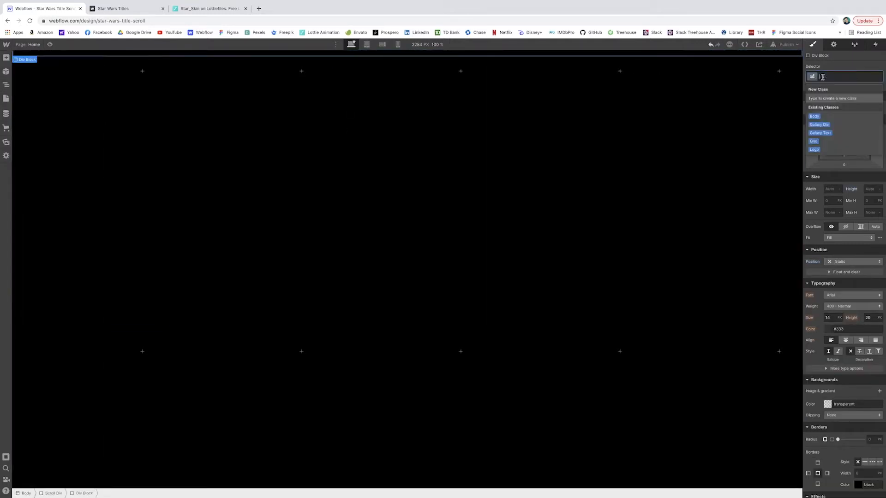
type("Grogu Div")
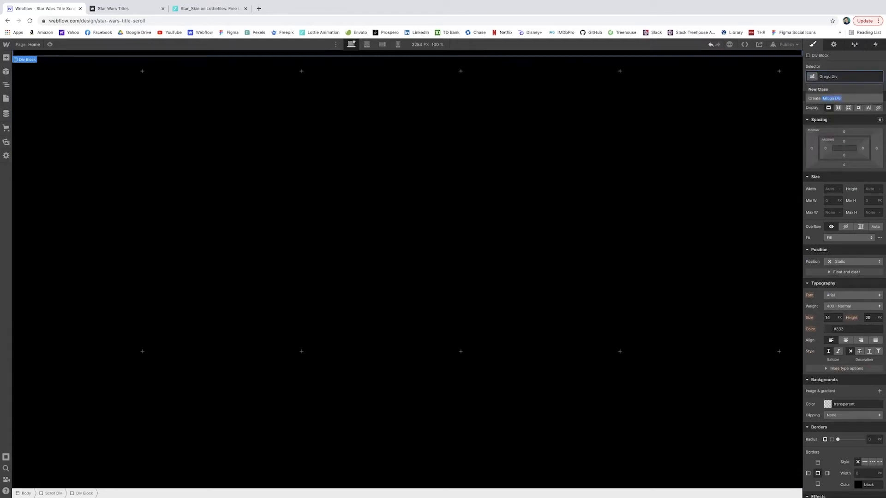
key("Return")
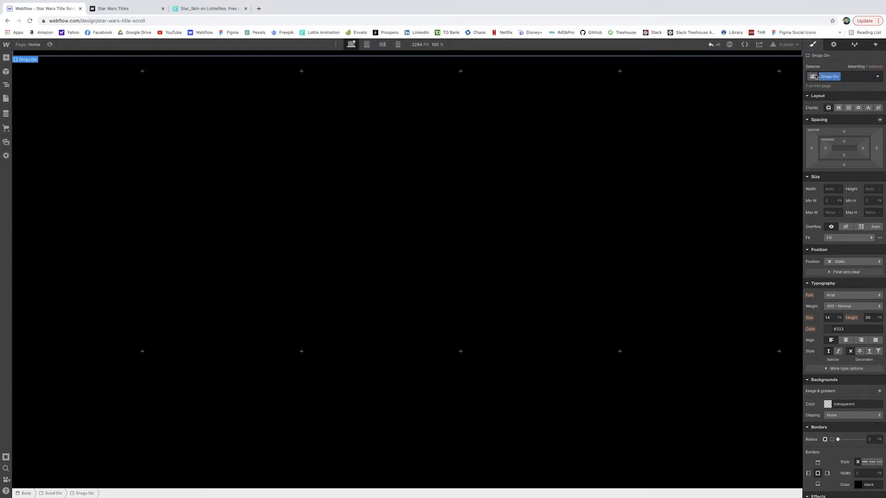
- Make Grogu Div fixed across the full viewport, with a flex layout centering its content in both directions
left_click(855, 261)
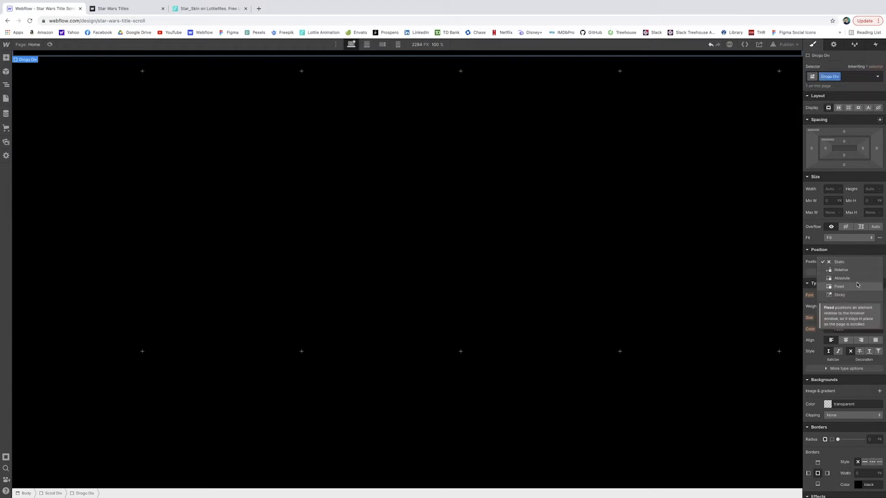
left_click(857, 286)
left_click(880, 272)
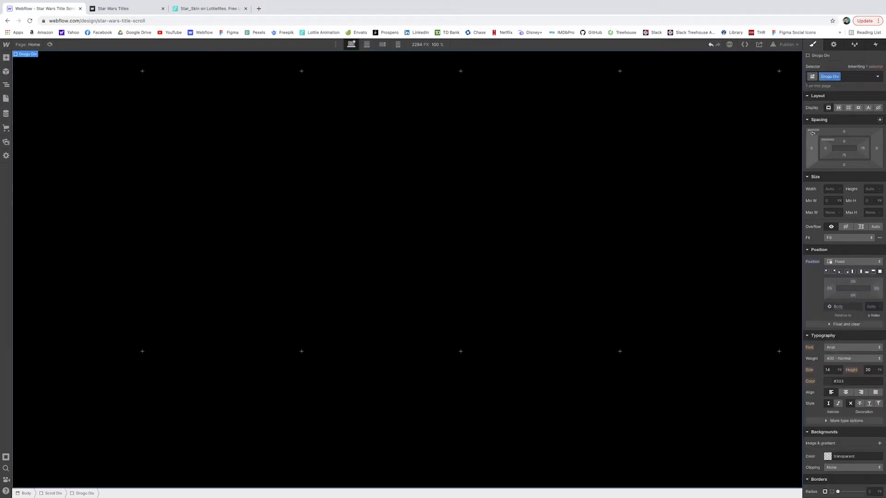
left_click(839, 108)
left_click(841, 133)
left_click(841, 144)
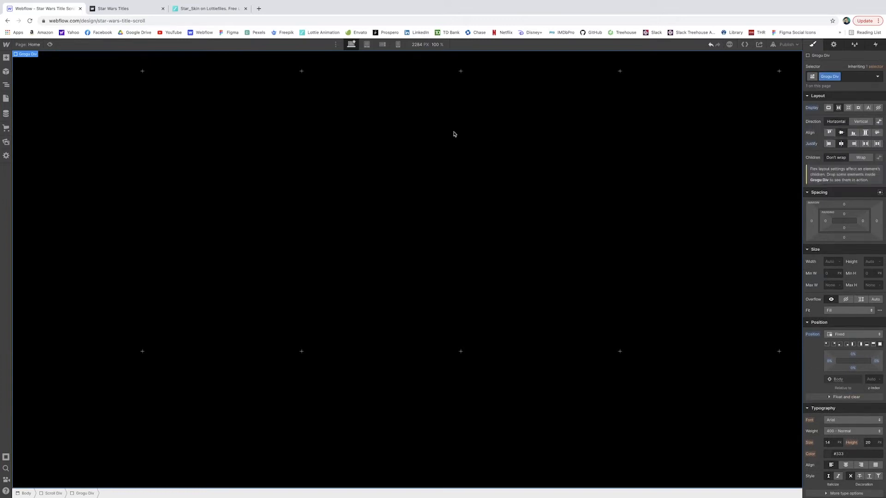
- Add a Lottie animation inside Grogu Div and replace its placeholder sequence with the Grogu animation
left_click(6, 58)
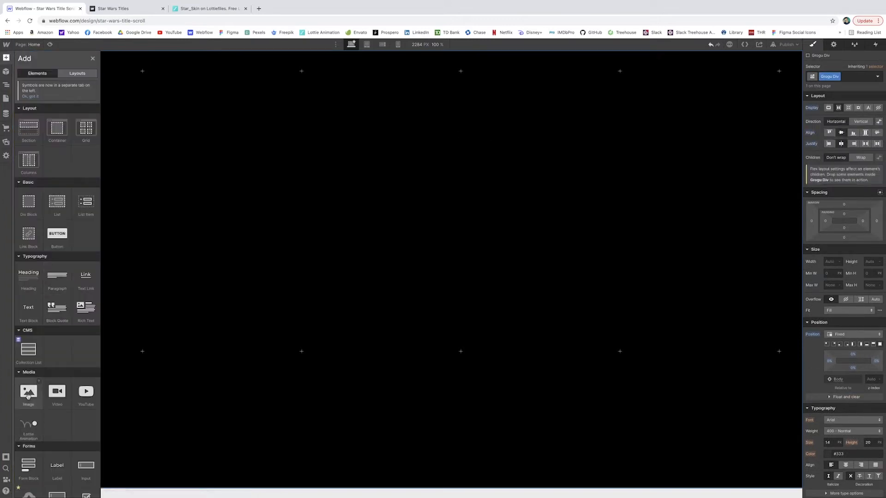
left_click(28, 424)
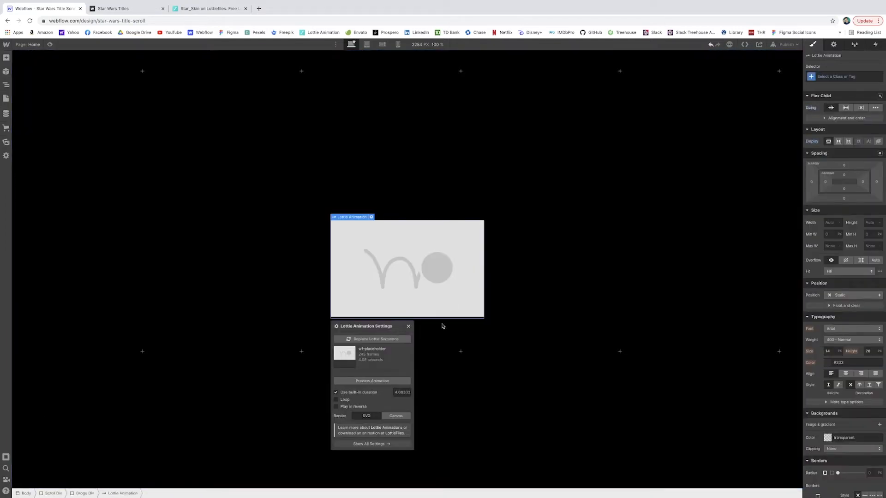
left_click(373, 339)
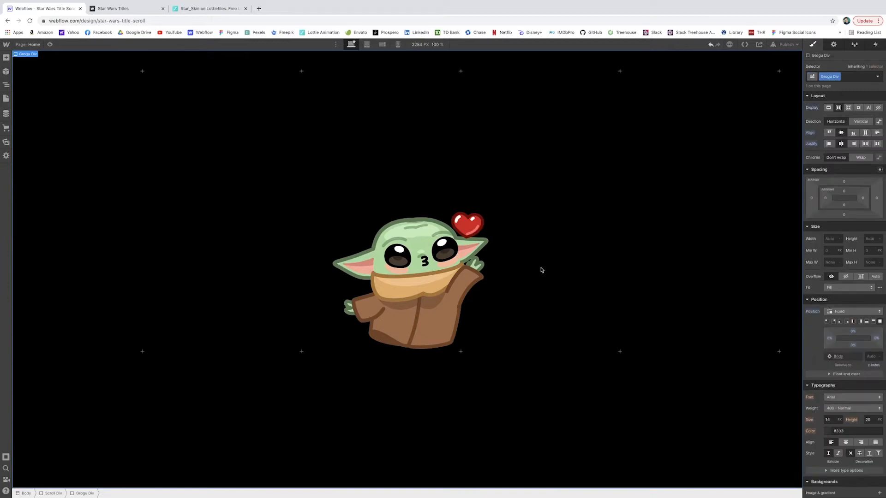
- Set the Grogu Lottie animation's width and height to 300 px, and check it in the page preview
left_click(429, 273)
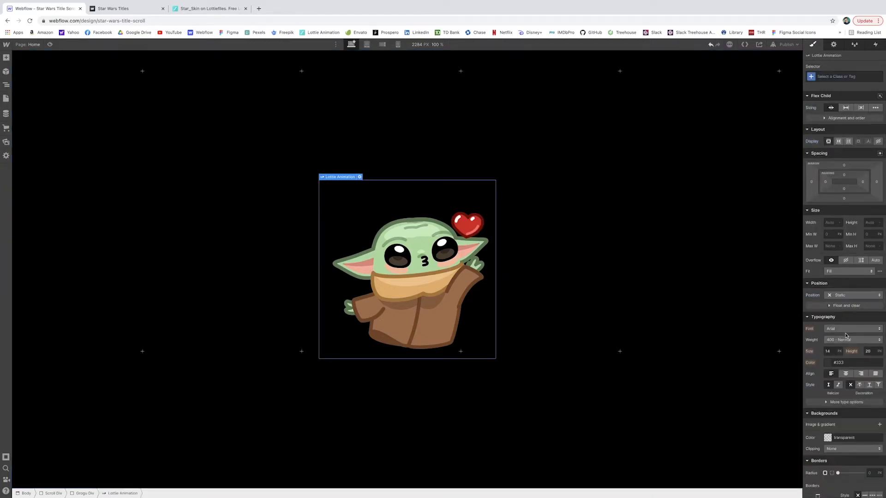
left_click(829, 223)
key("Tab")
type("300")
key("Return")
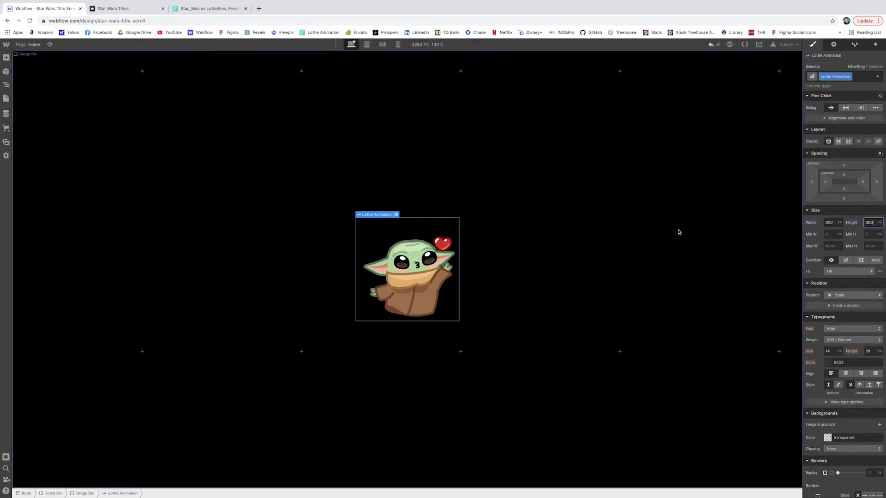
left_click(49, 45)
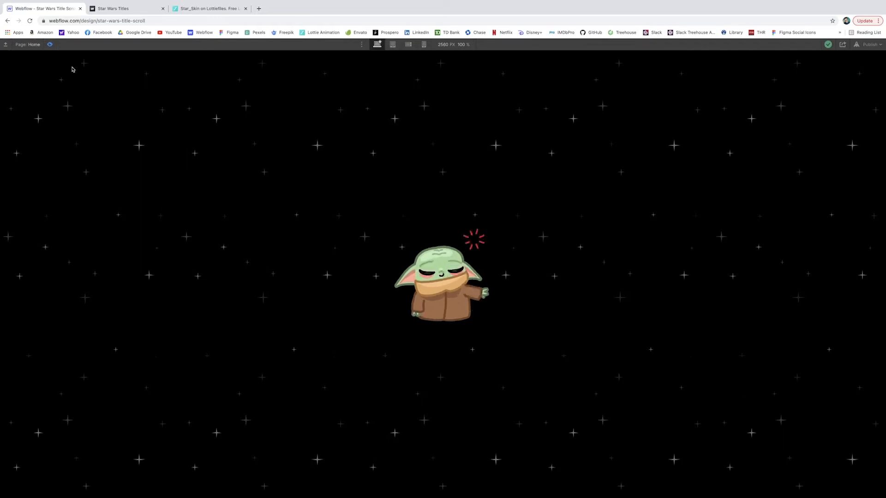
left_click(49, 45)
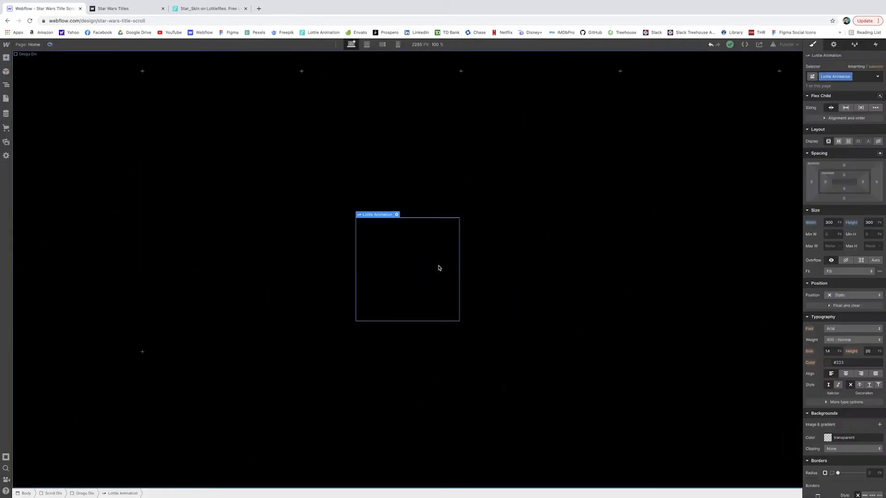
- Add a text link inside Grogu Div and set its text to "Designed By" followed by the designer's full name
left_click(464, 343)
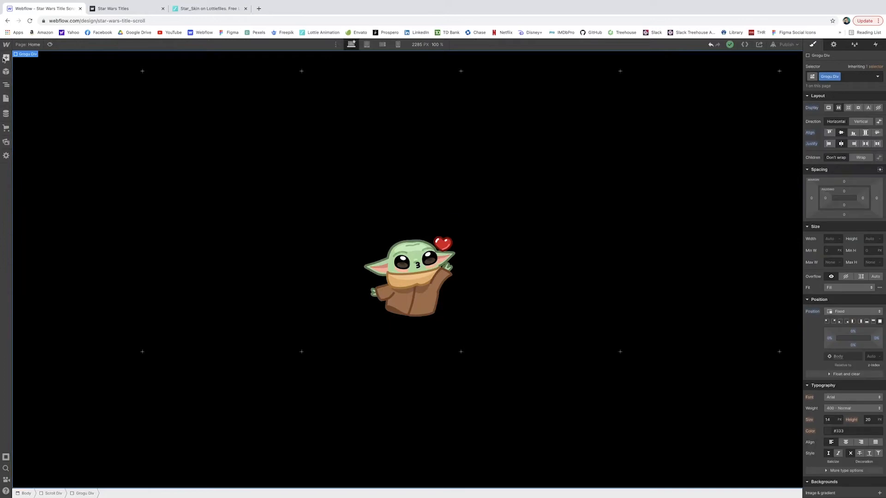
key("a")
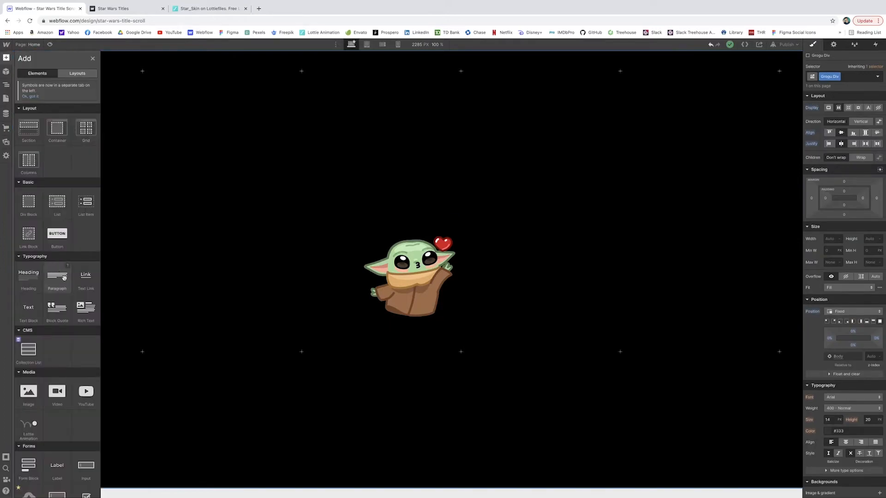
left_click(86, 279)
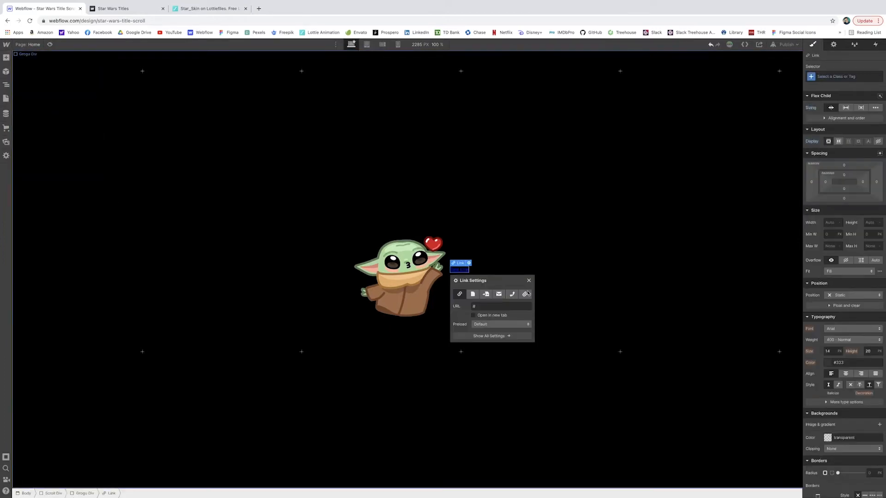
double_click(457, 272)
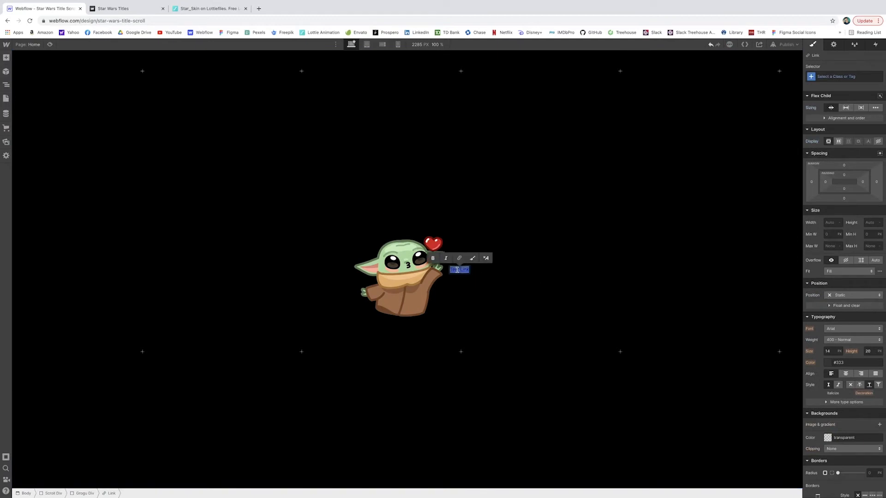
type("Disnened")
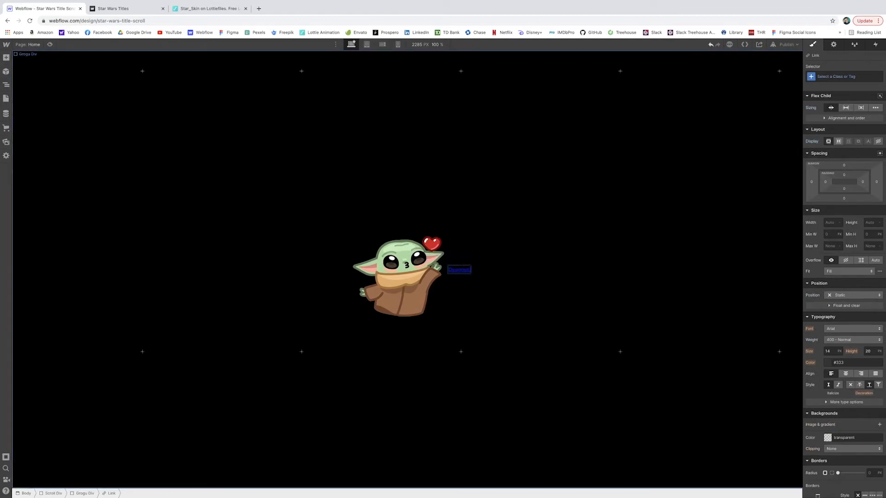
type(" By Grogun Kuch")
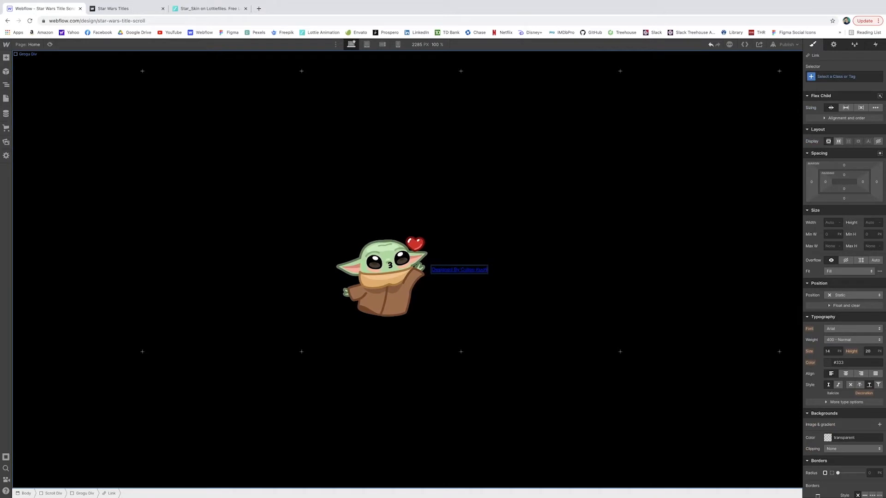
key("Escape")
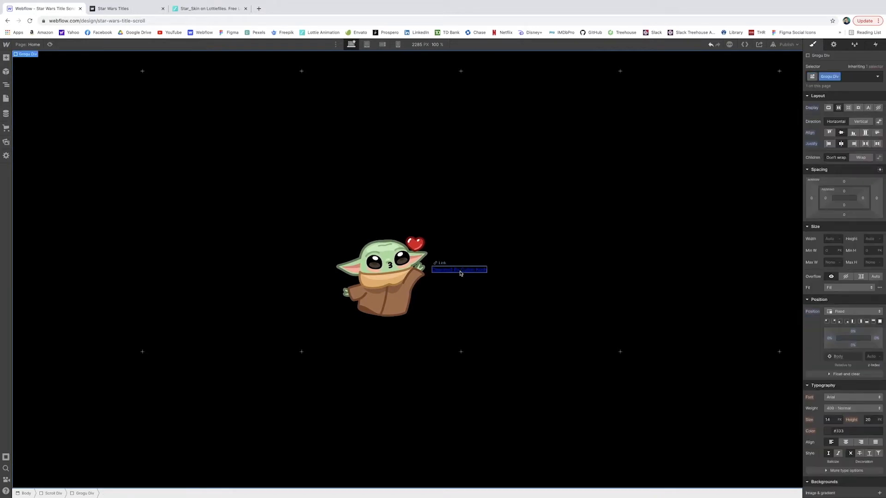
- Give the new text link the class Portfolio Link
left_click(858, 78)
type("Portfolio")
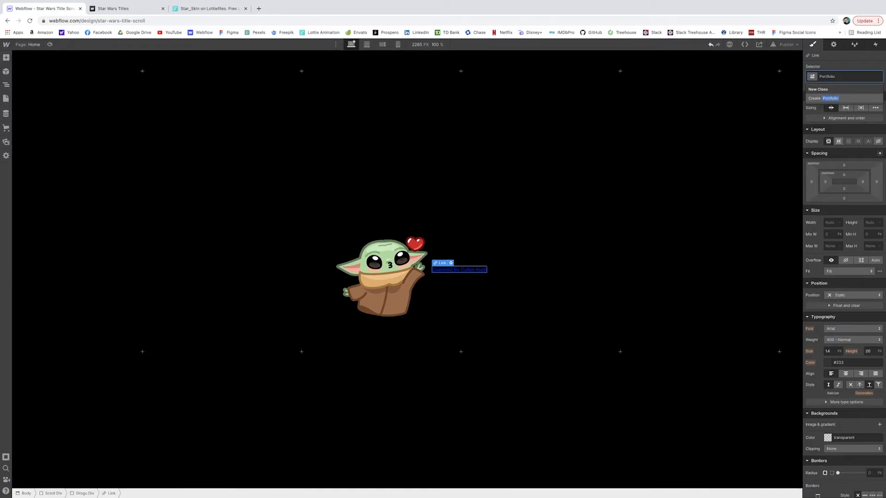
type("Lin")
key("Return")
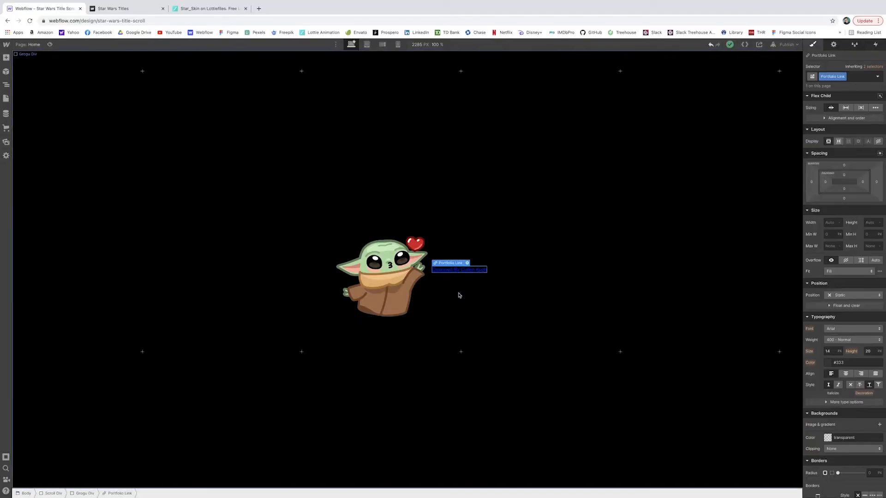
- Set Grogu Div's flex direction to vertical so the link sits below the Grogu animation
left_click(425, 299)
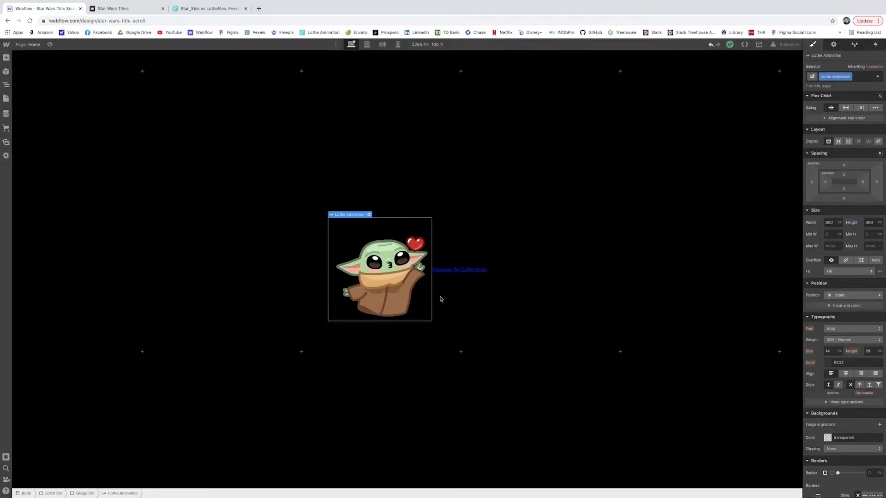
left_click(439, 162)
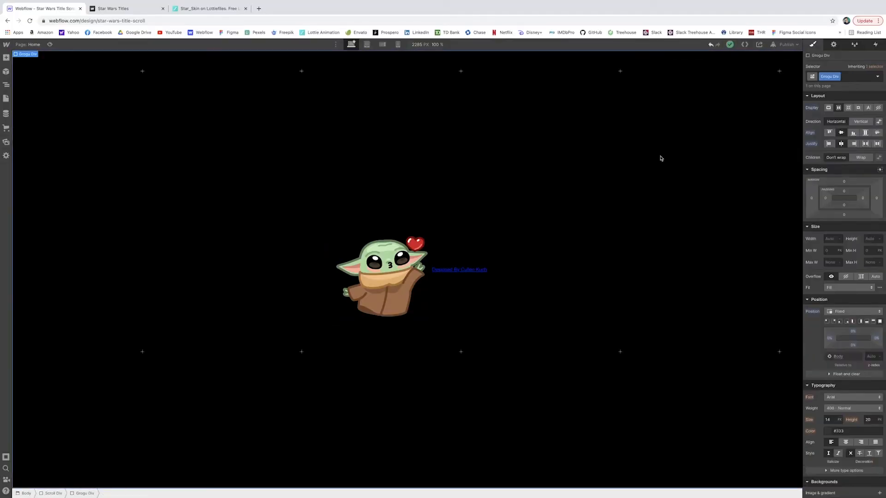
left_click(861, 122)
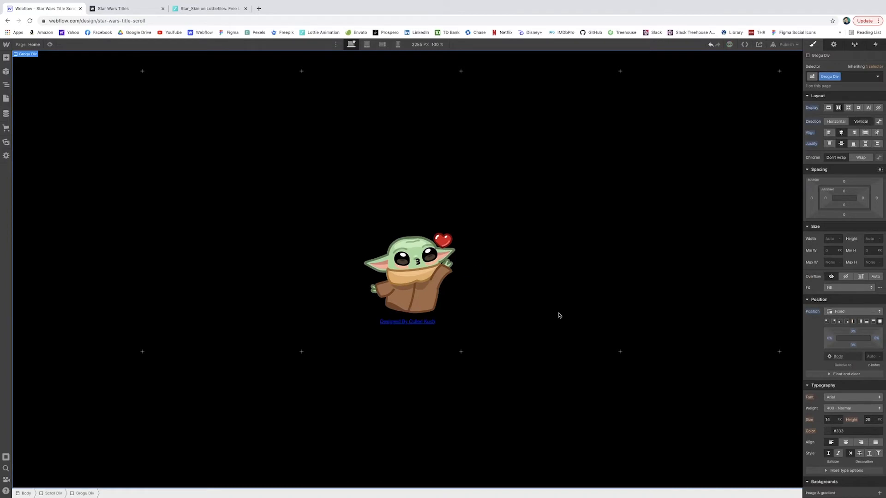
- Set Portfolio Link's font size to 24 px and remove its underline
left_click(406, 322)
left_click(834, 349)
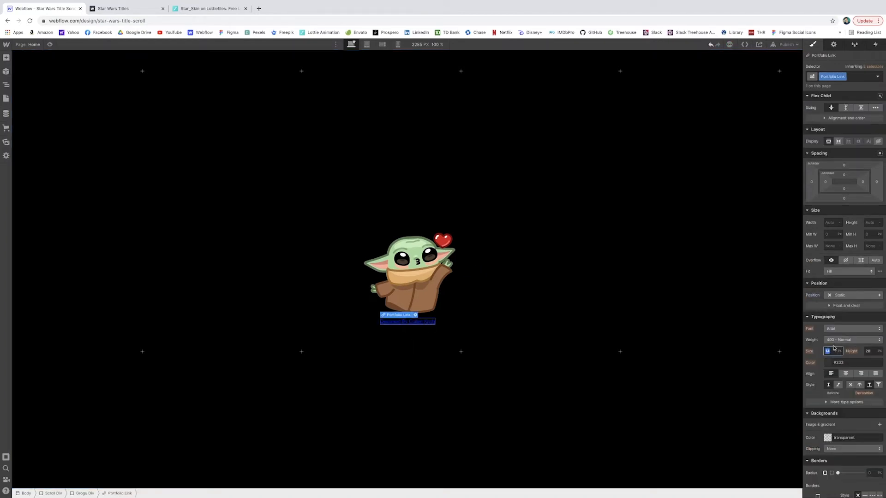
type("24")
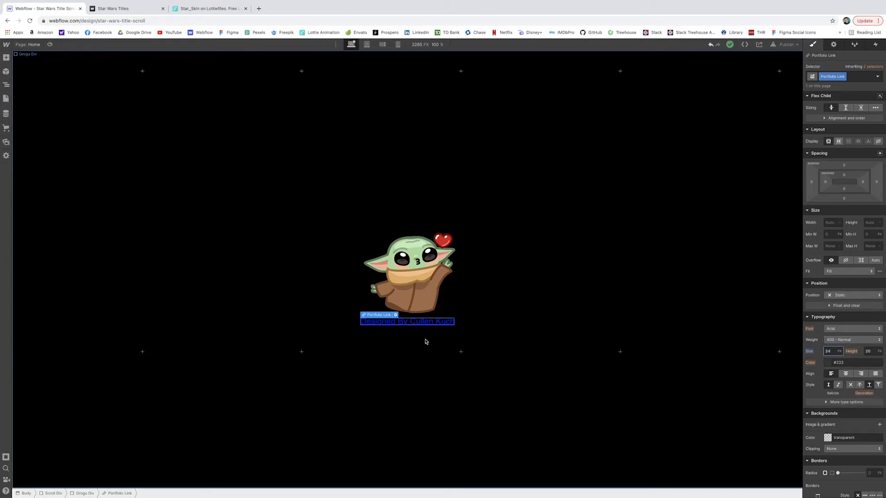
left_click(851, 385)
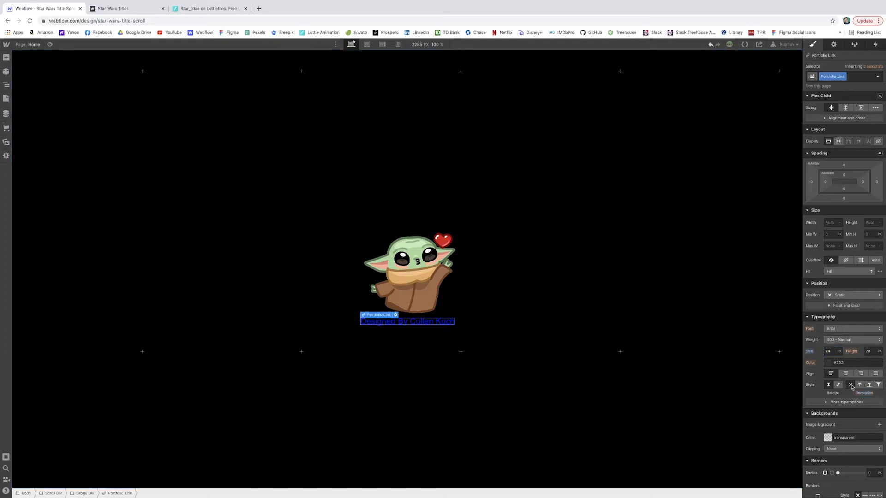
- Wrap the designer's name in the link in a text span, with the designer's full name as its class
double_click(419, 325)
left_click_drag(409, 323, 454, 324)
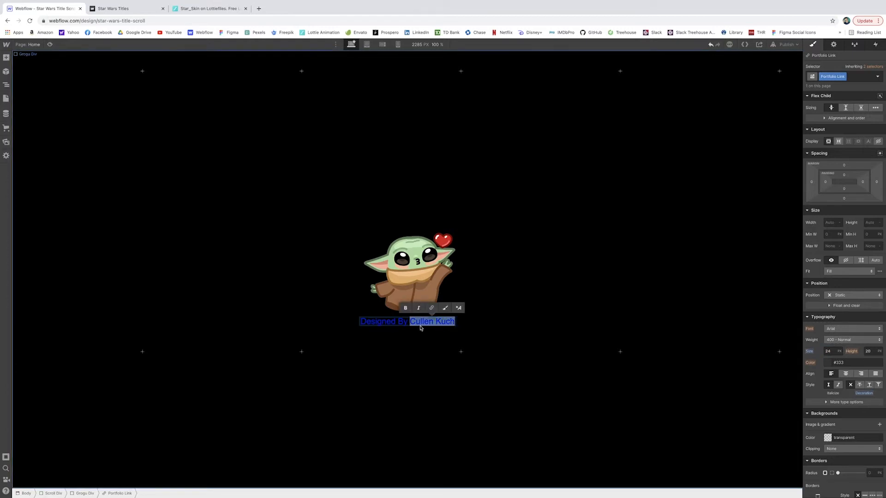
left_click(446, 309)
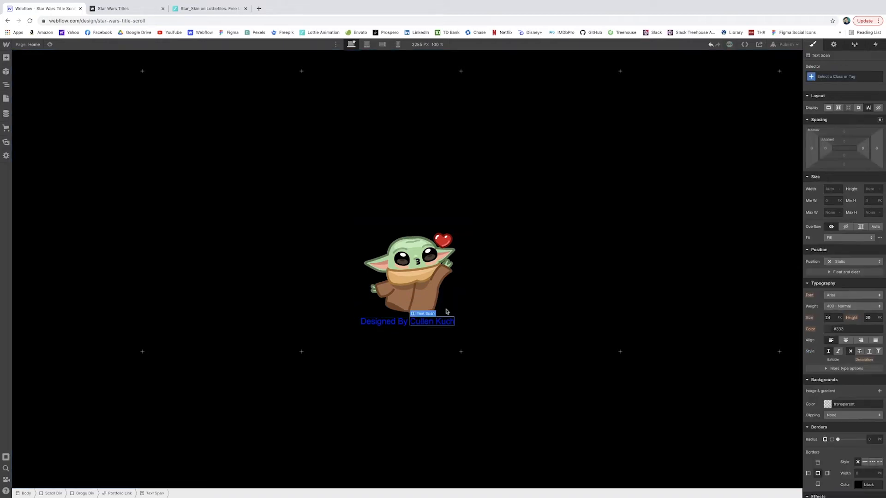
left_click(846, 77)
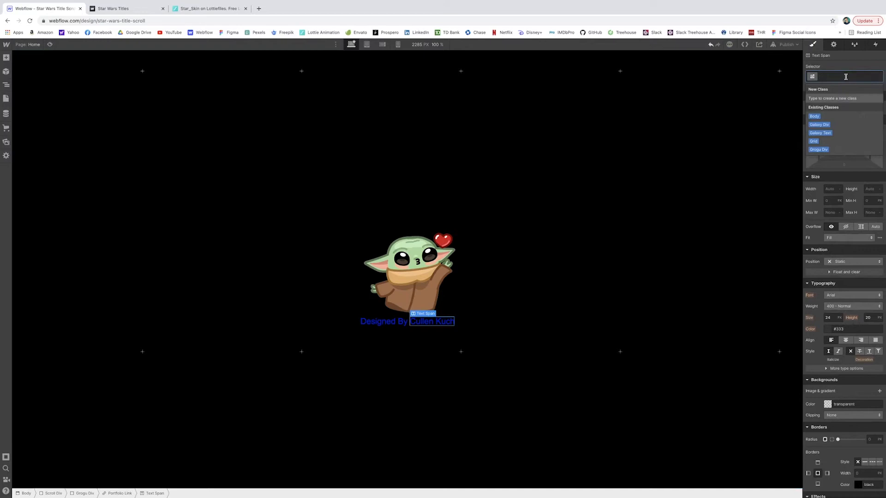
type("Cullen Kuch")
key("Return")
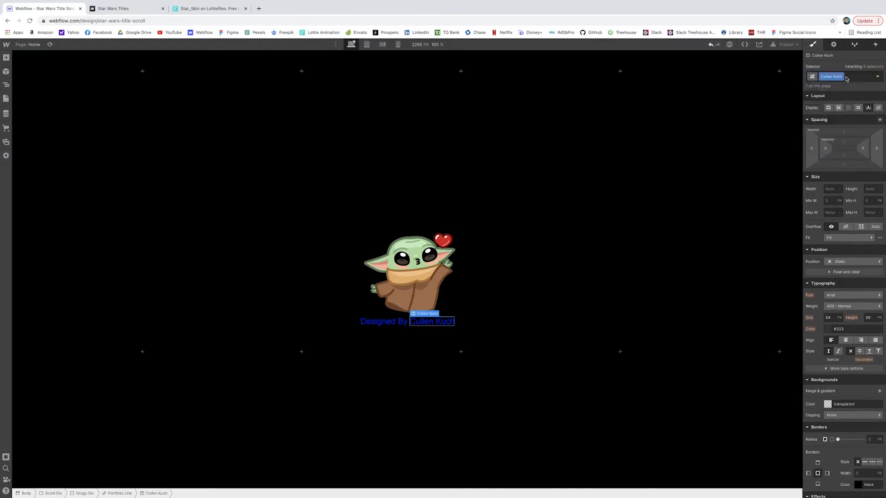
- Colour the designer's name span light turquoise, #54ffe5
left_click(830, 329)
left_click_drag(843, 393, 858, 337)
left_click_drag(851, 394, 850, 395)
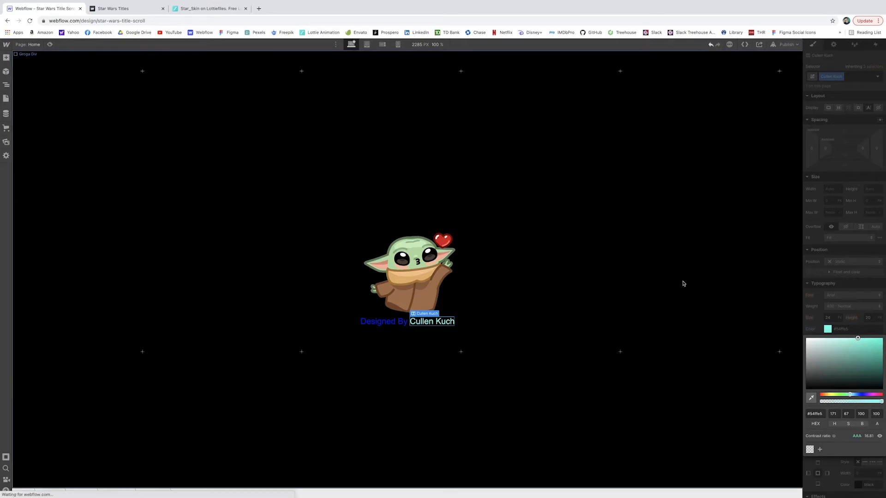
- Set Portfolio Link's text colour to white, #ffffff
left_click(394, 323)
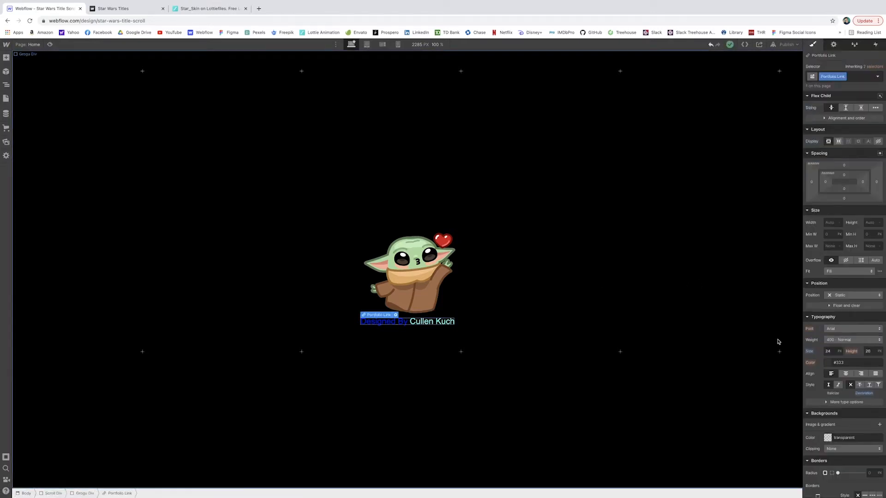
left_click(828, 363)
left_click_drag(816, 384, 791, 354)
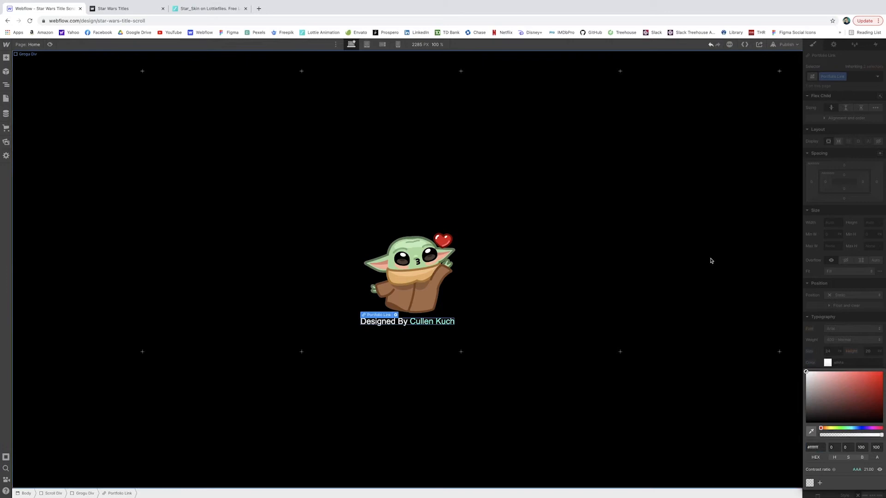
left_click(847, 227)
- Add a small top margin to Portfolio Link to separate it from Grogu, and check the page preview
left_click_drag(840, 168, 843, 160)
left_click(50, 45)
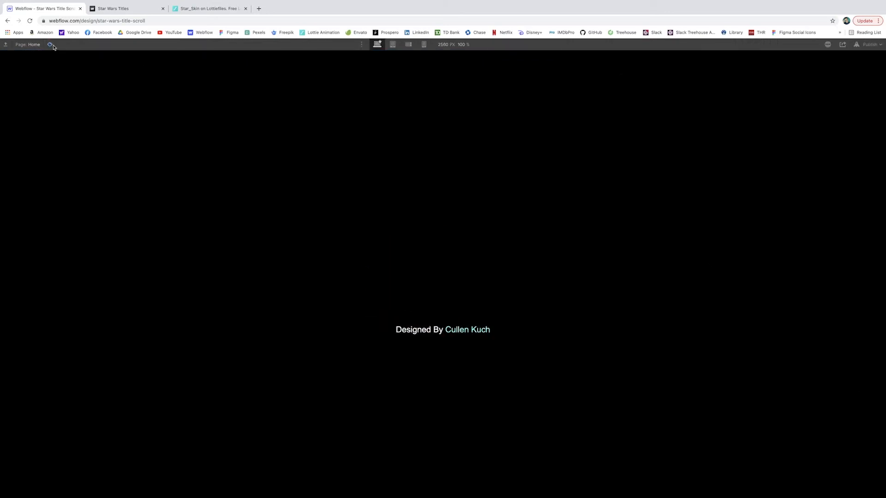
left_click(50, 45)
- Restore the flex display of the hidden Scroll Down Div, Galaxy Div, Logo Div and Title Scroll Div
left_click(5, 85)
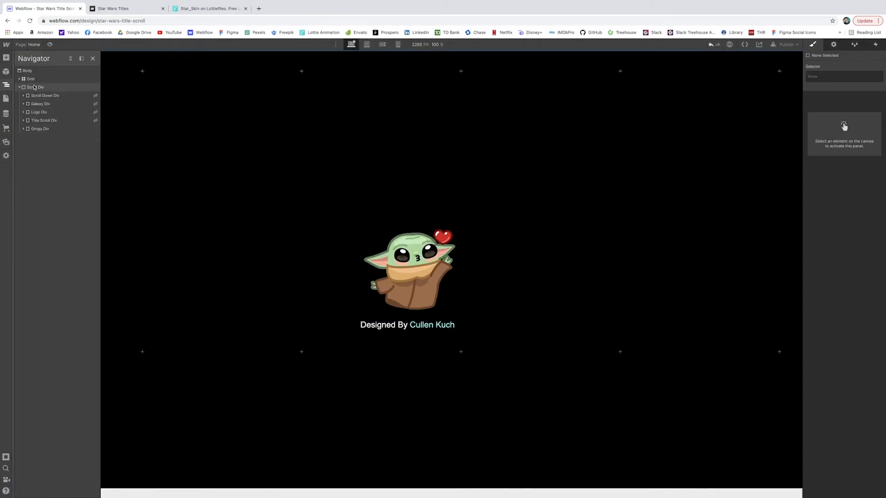
left_click(70, 87)
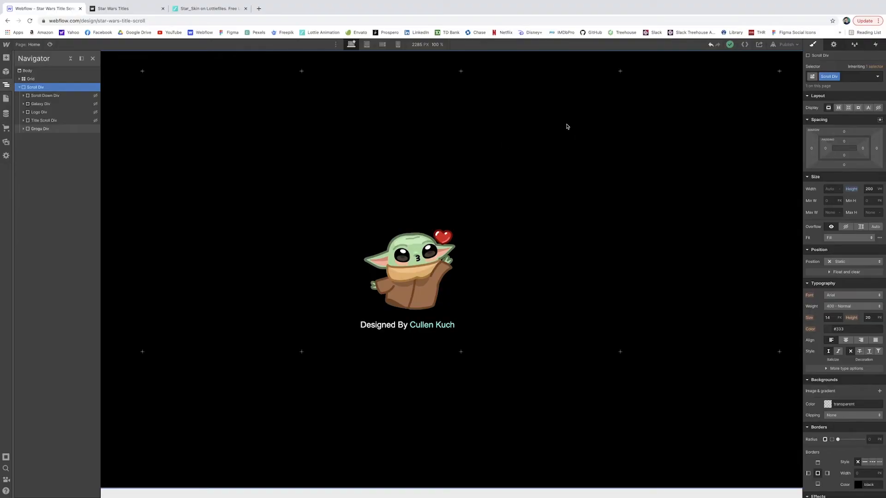
left_click(562, 126)
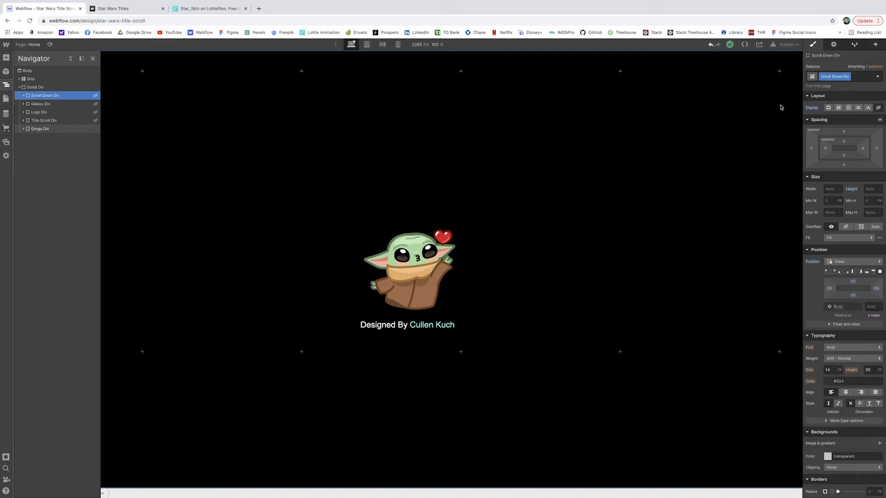
left_click(839, 108)
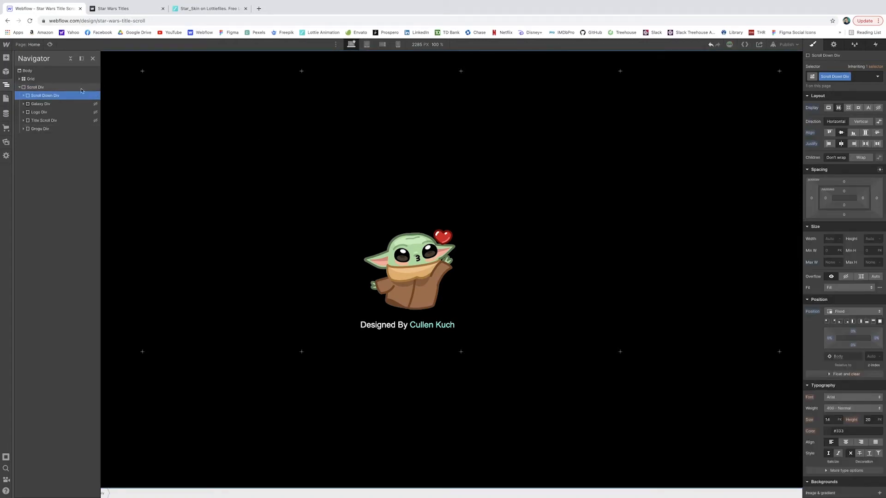
left_click(65, 105)
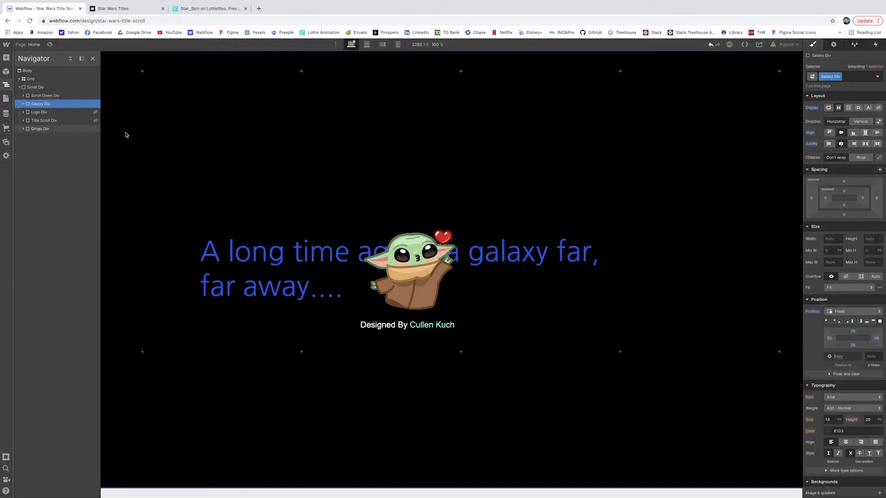
left_click(55, 113)
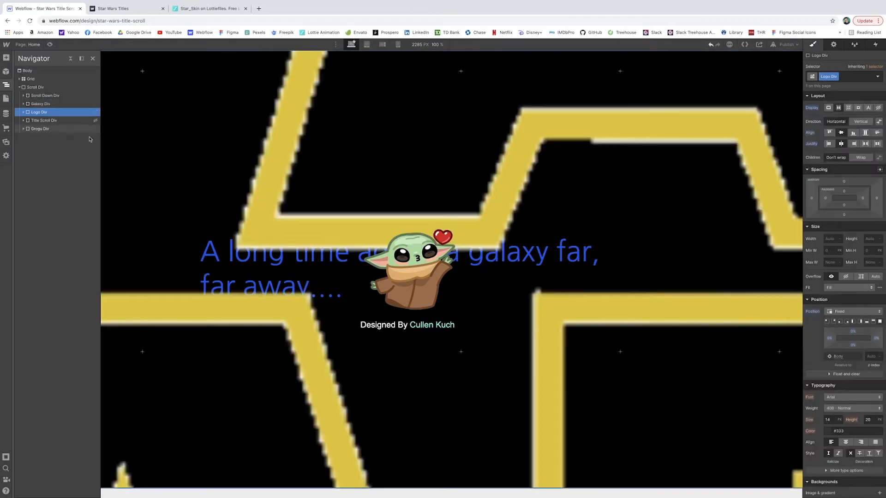
left_click(66, 121)
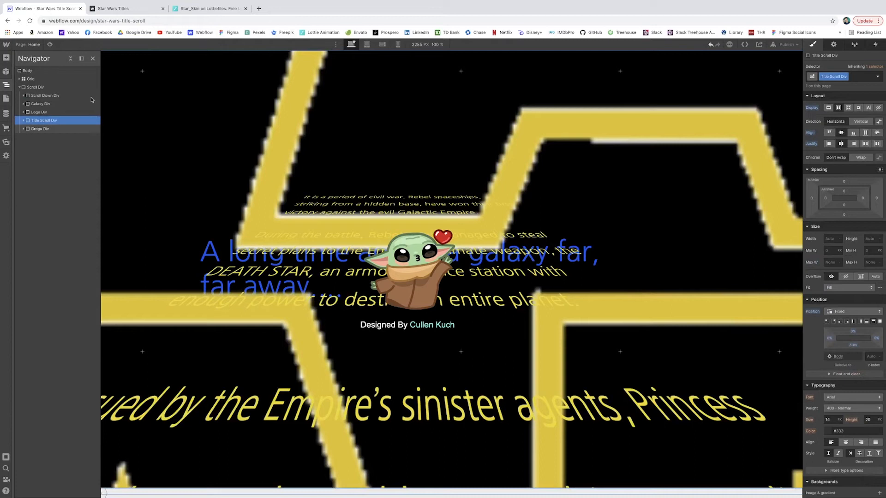
- Add a While scrolling in view trigger to Scroll Div with the action Play scroll animation
left_click(621, 73)
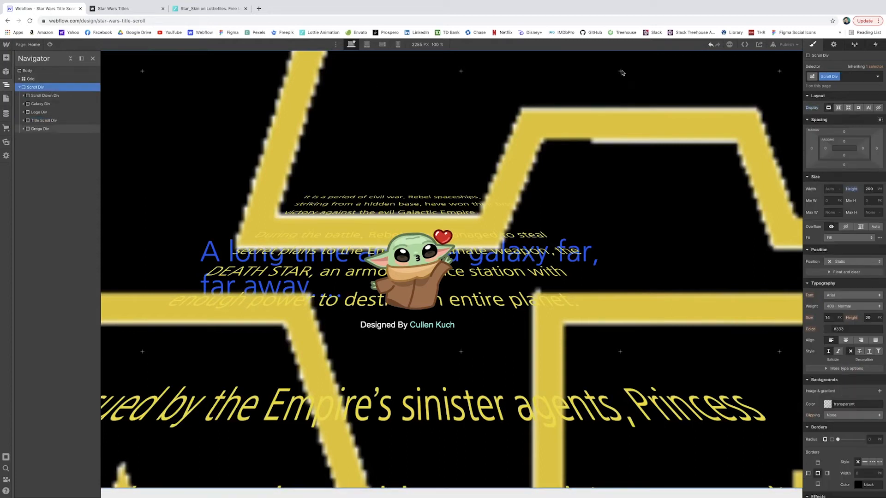
left_click(876, 45)
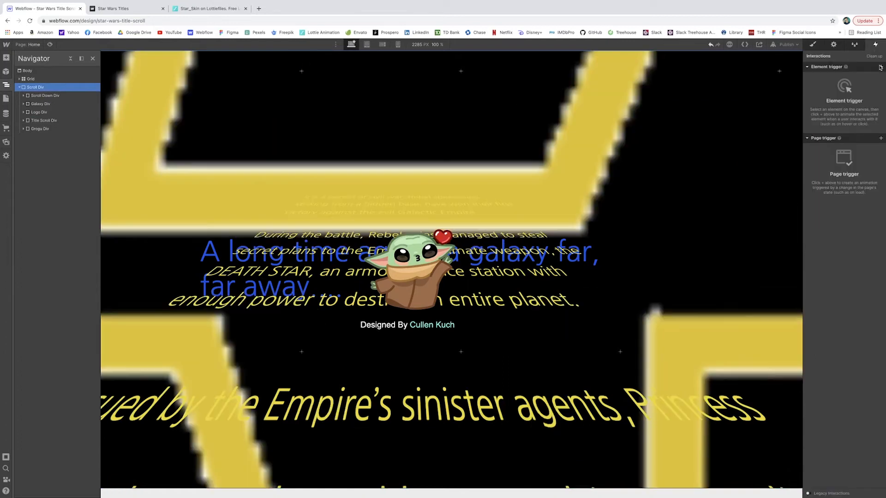
left_click(880, 67)
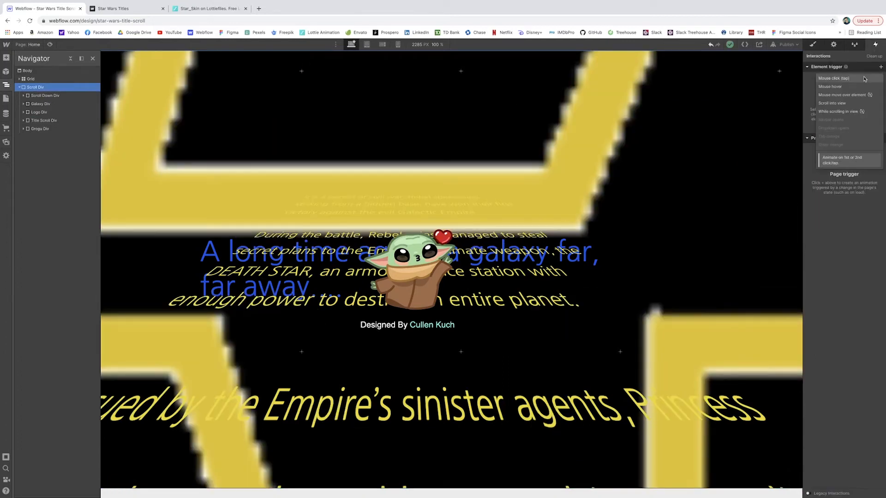
left_click(851, 113)
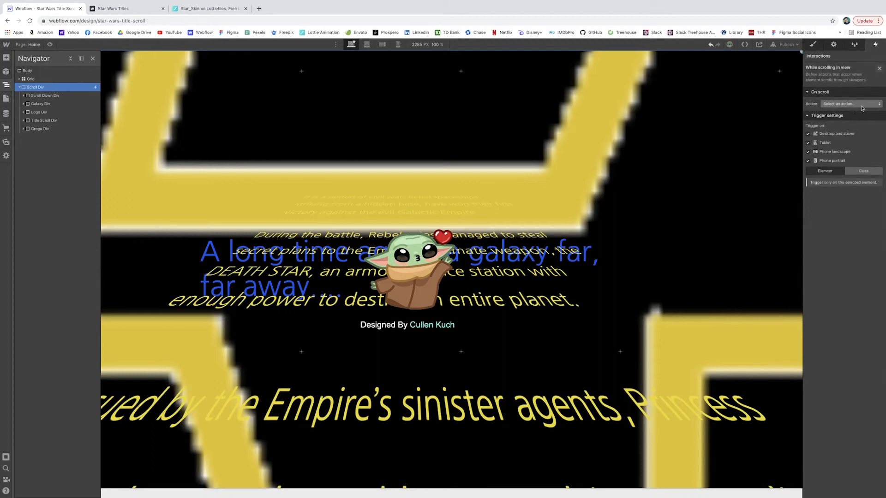
left_click(862, 104)
left_click(860, 120)
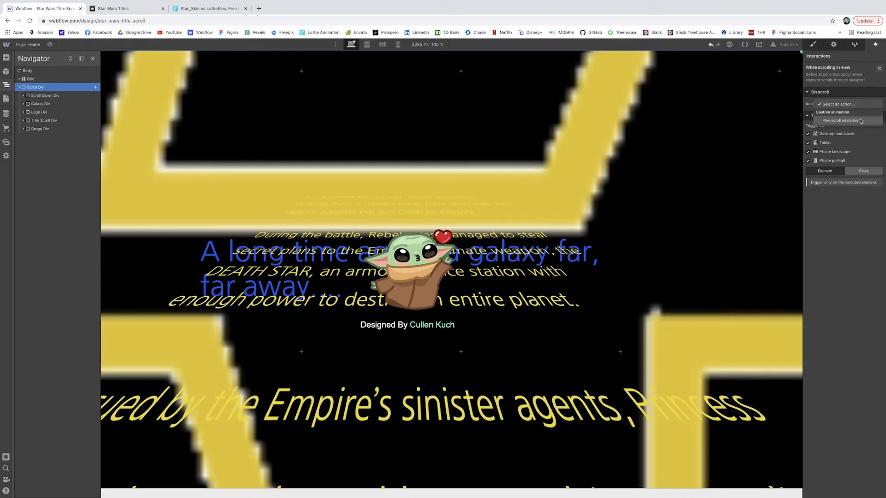
- Create a new scroll animation for Scroll Div and name it Main Scroll Div
left_click(878, 144)
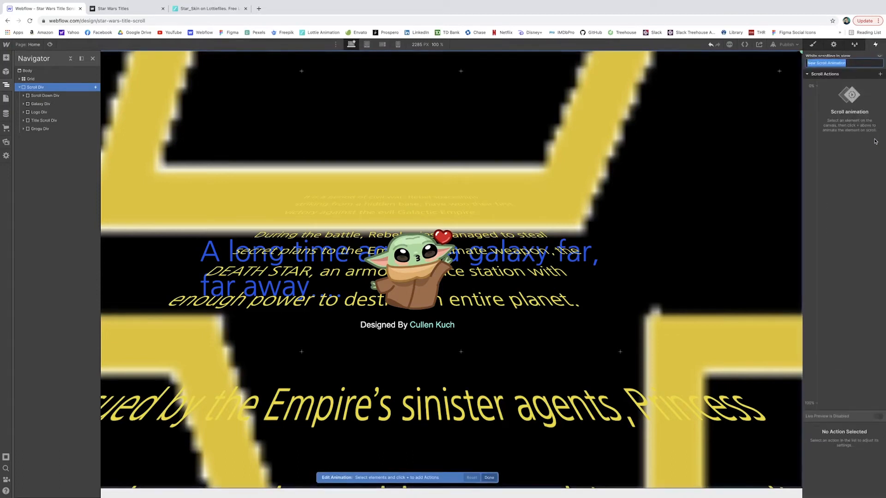
type("Main Scroll Div")
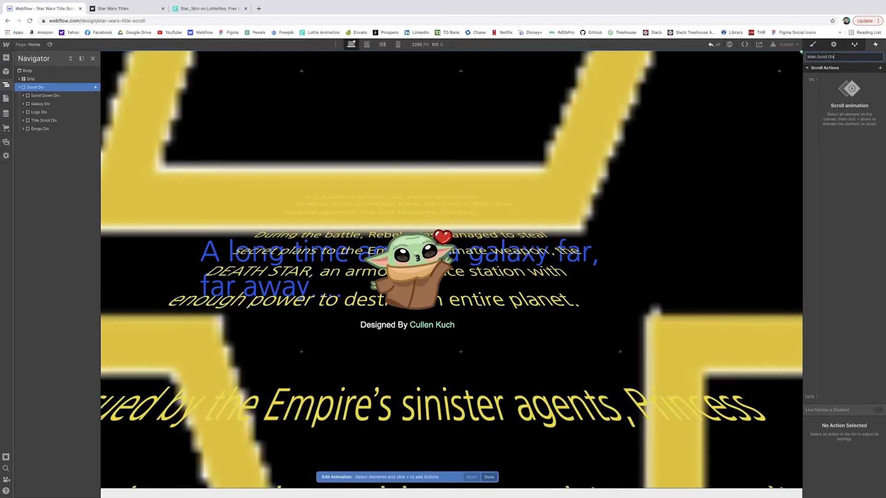
key("Return")
- Expand the nested divs to reveal their contents and add a 0% keyframe opacity action of 0 to Grogu's Lottie Animation
left_click(44, 131)
left_click(24, 128)
left_click(23, 120)
left_click(24, 112)
left_click(24, 104)
left_click(23, 95)
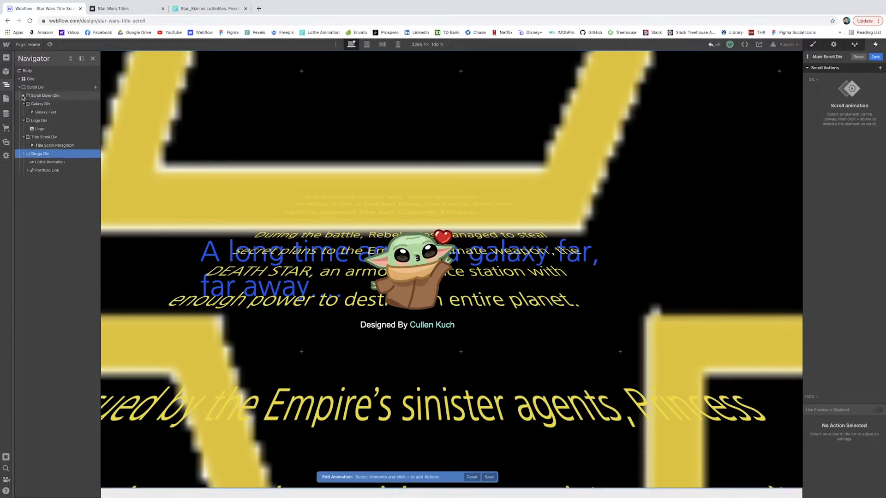
left_click(52, 171)
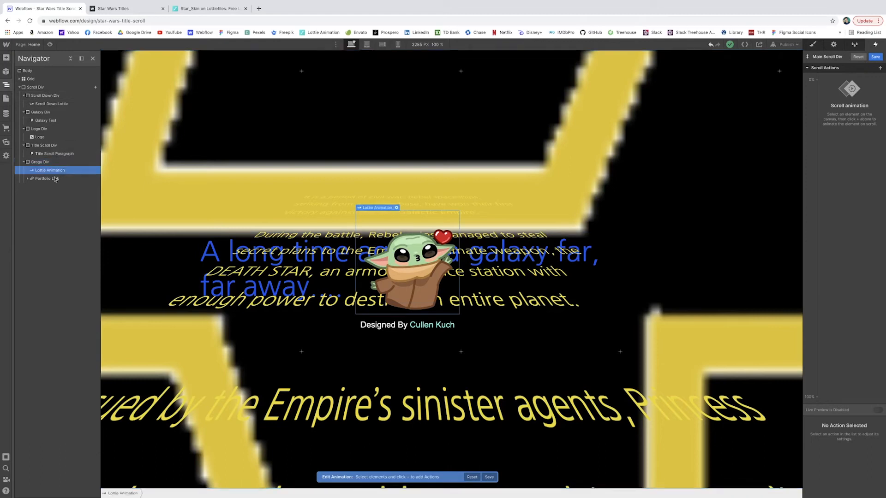
left_click(880, 68)
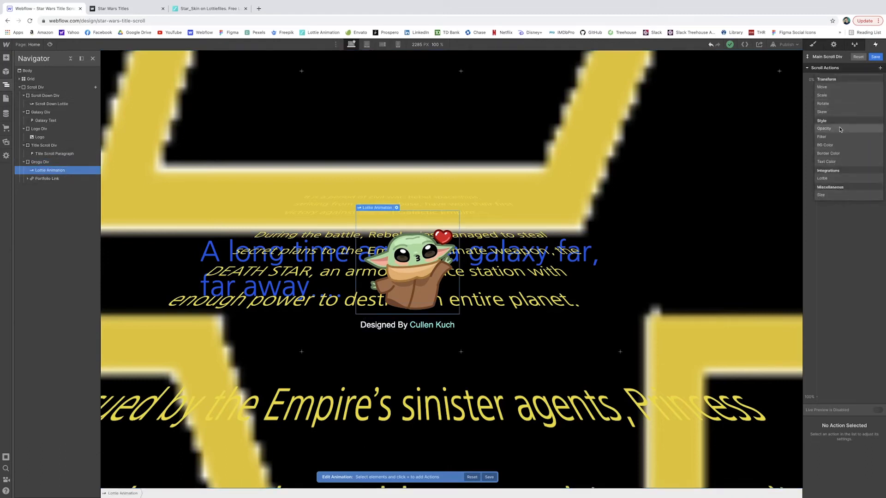
left_click(824, 128)
left_click(871, 492)
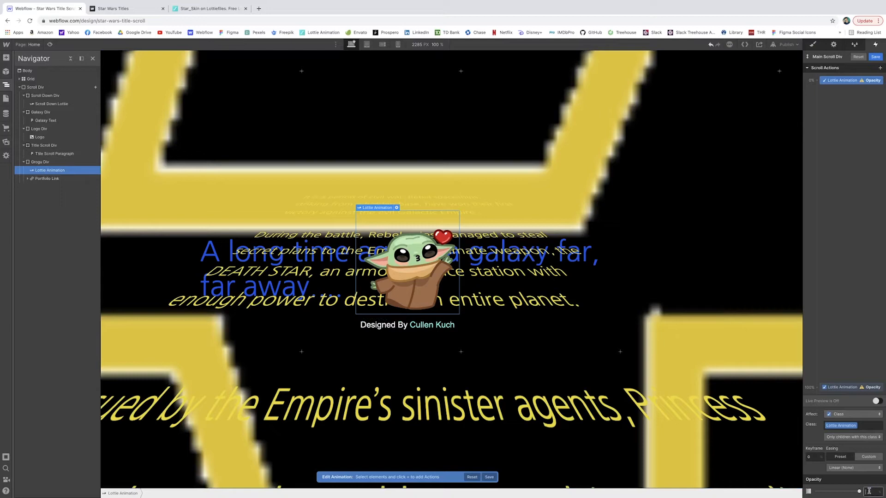
type("0")
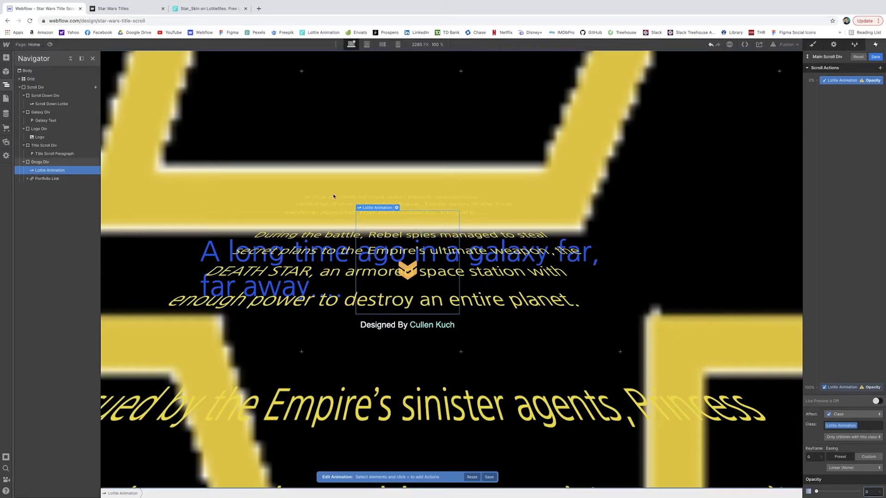
- Add an opacity action of 0 for Portfolio Link at the 0% keyframe
left_click(51, 181)
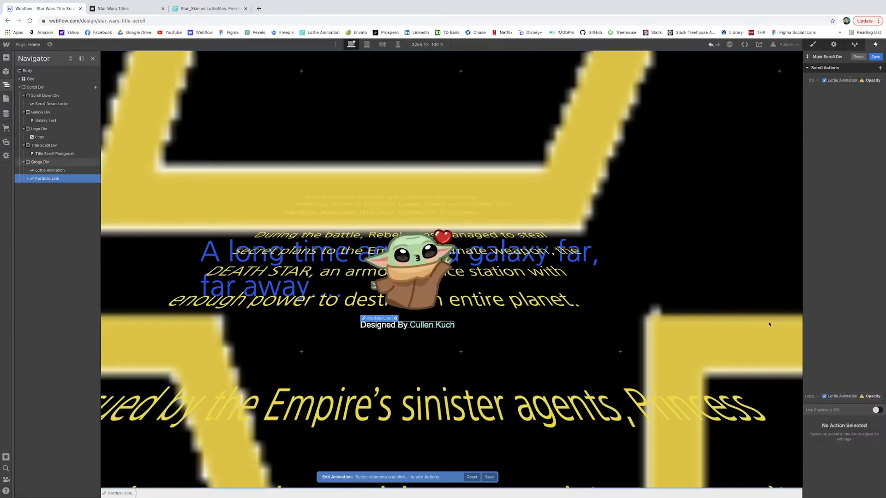
left_click(877, 70)
left_click(880, 68)
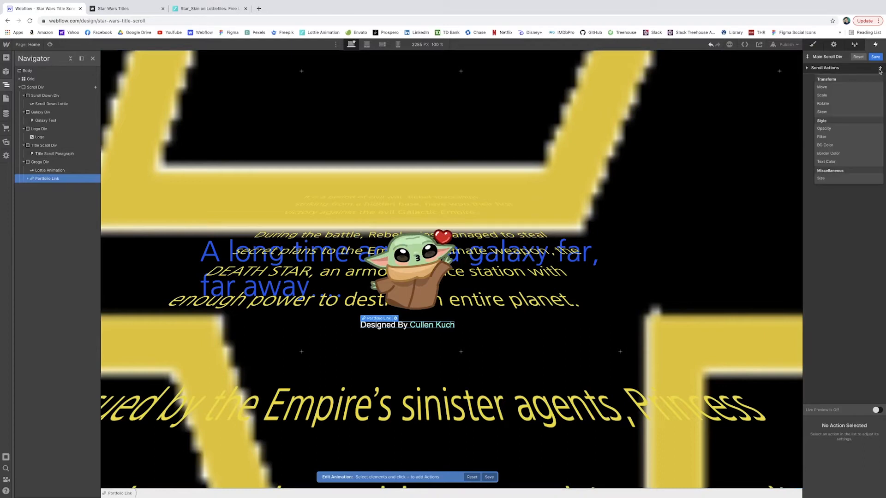
left_click(832, 130)
left_click(816, 72)
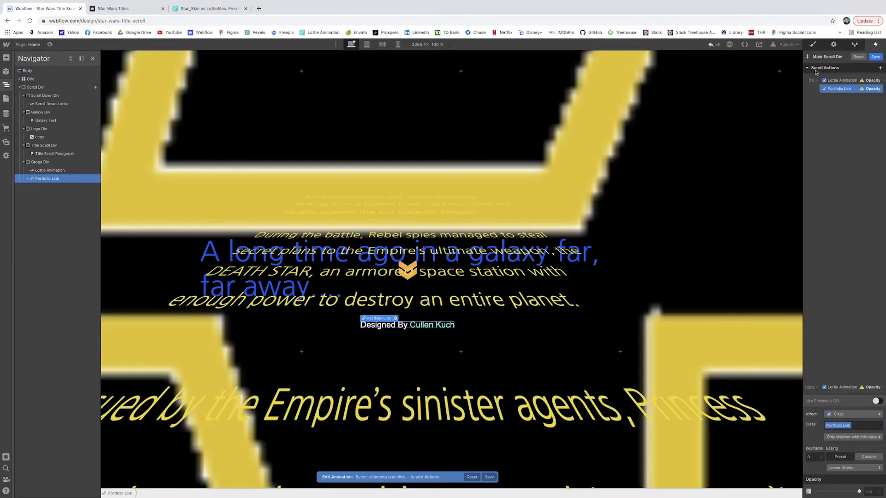
left_click(871, 492)
type("0")
- Add an opacity action of 0 for Title Scroll Paragraph at the 0% keyframe
left_click(55, 154)
left_click(880, 68)
left_click(831, 130)
left_click(870, 492)
type("0")
- Add an opacity action of 0 for Logo at the 0% keyframe
left_click(52, 137)
left_click(880, 69)
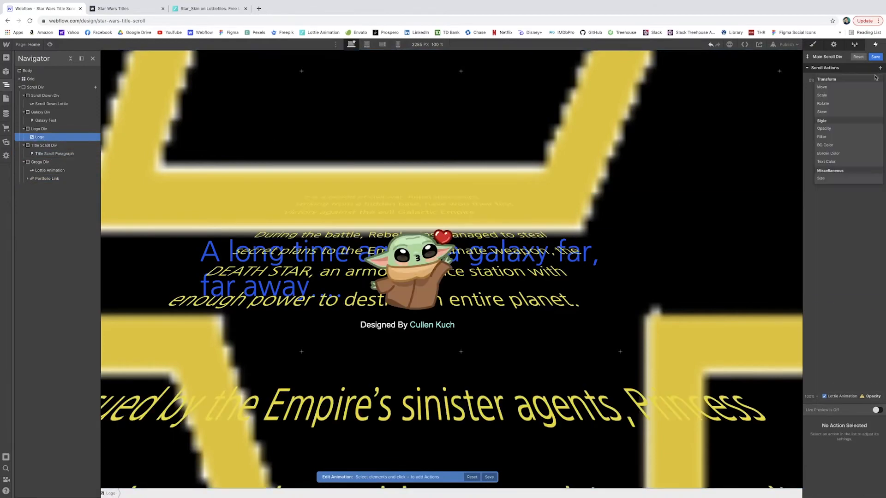
left_click(831, 129)
left_click(871, 492)
type("0")
- Add an opacity action of 0 for Galaxy Text at the 0% keyframe
left_click(48, 121)
left_click(879, 68)
left_click(832, 129)
left_click(871, 492)
type("0")
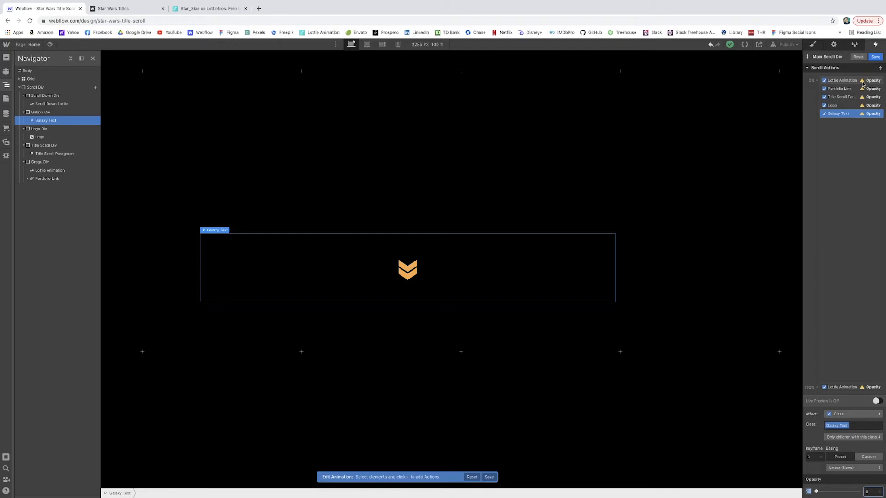
- Add an opacity action for Scroll Down Lottie at the 0% keyframe and keep it at 100
mouse_move(862, 81)
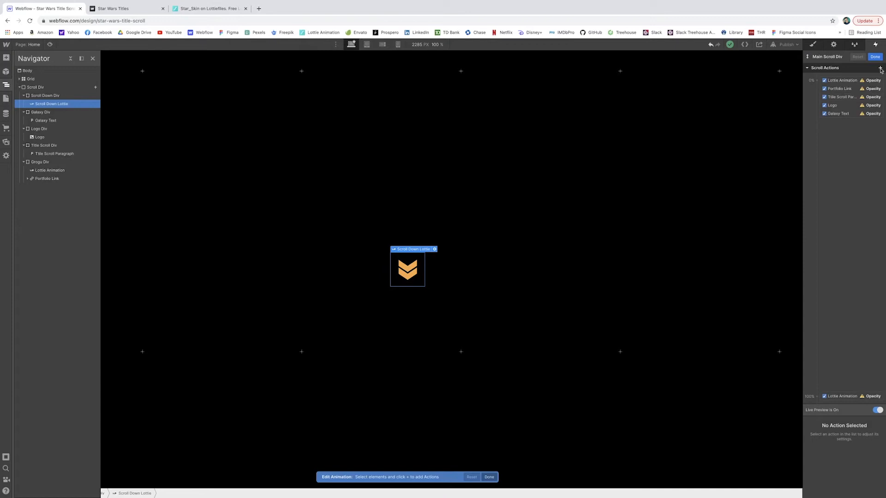
left_click(881, 68)
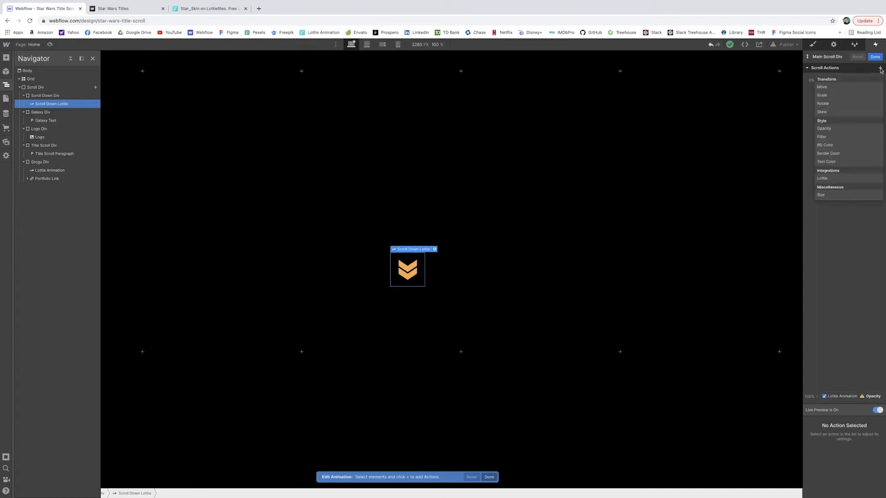
left_click(854, 127)
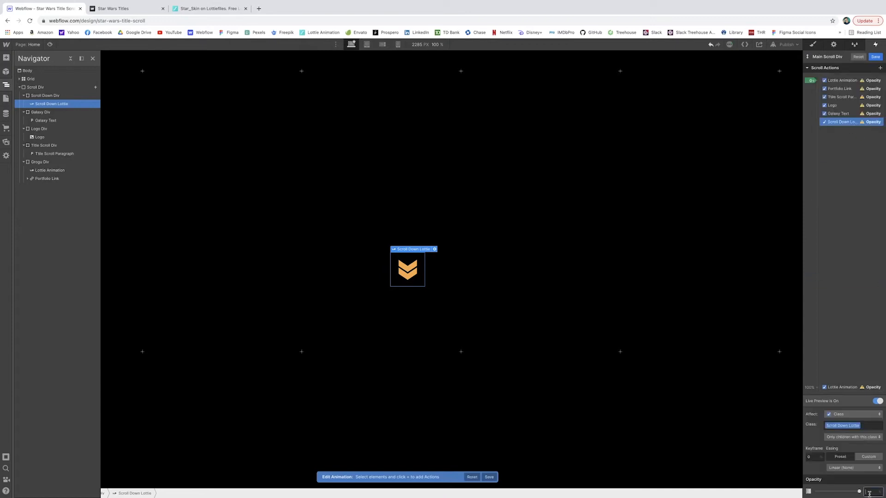
key("Return")
- Add an opacity action of 0 for Scroll Down Lottie at the 3% keyframe, check it in live preview and save the animation
left_click(843, 134)
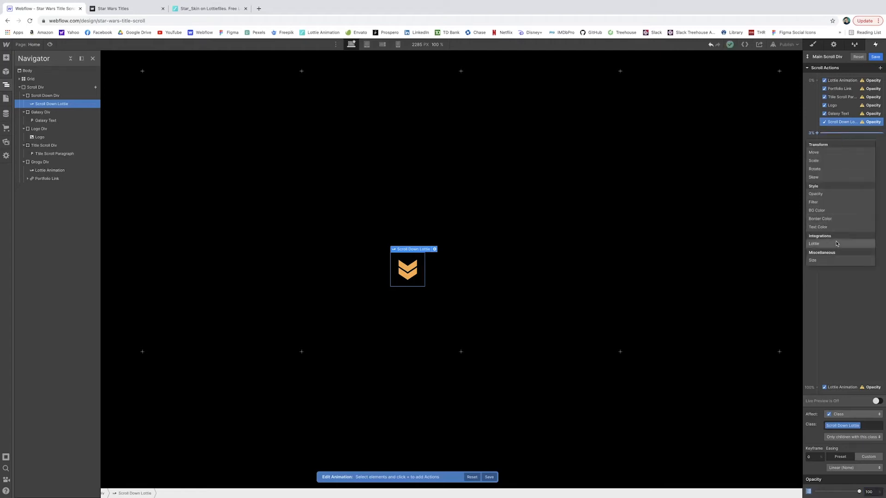
left_click(831, 194)
left_click(869, 492)
type("0")
key("Return")
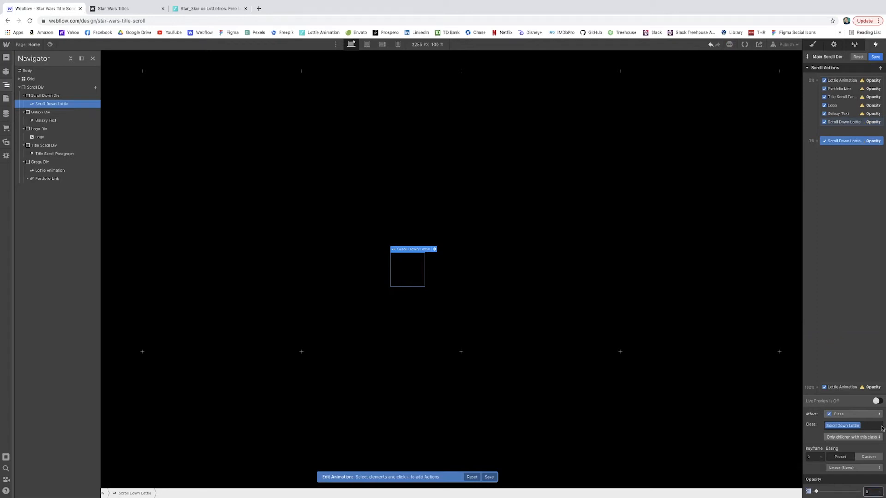
left_click(877, 401)
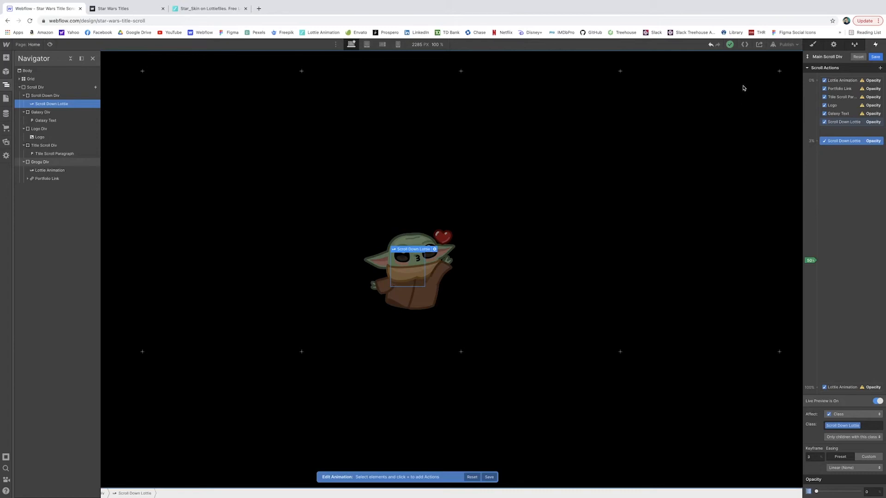
left_click(875, 56)
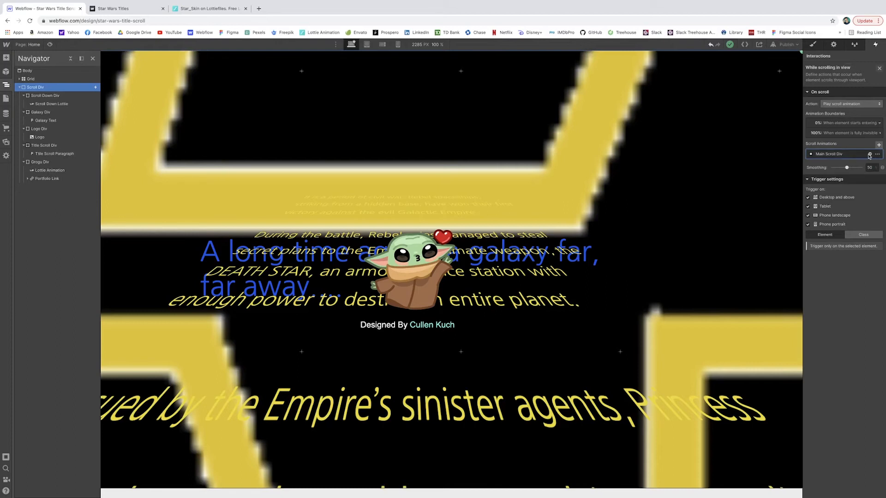
- Add a 50% offset to the animation's start boundary and review the end boundary
left_click(851, 123)
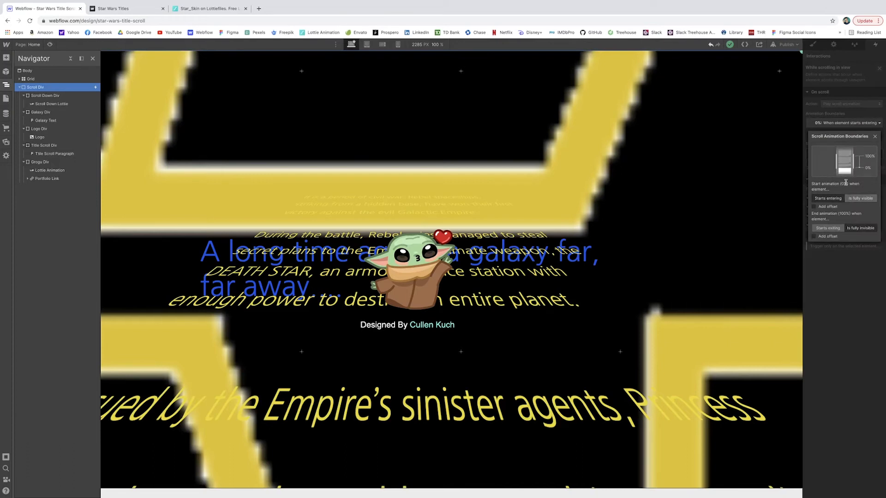
left_click(815, 207)
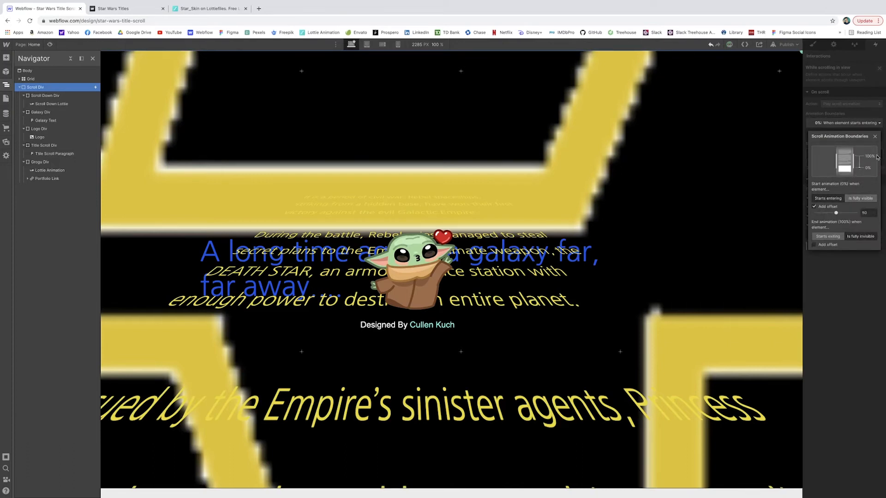
left_click(875, 136)
left_click(834, 134)
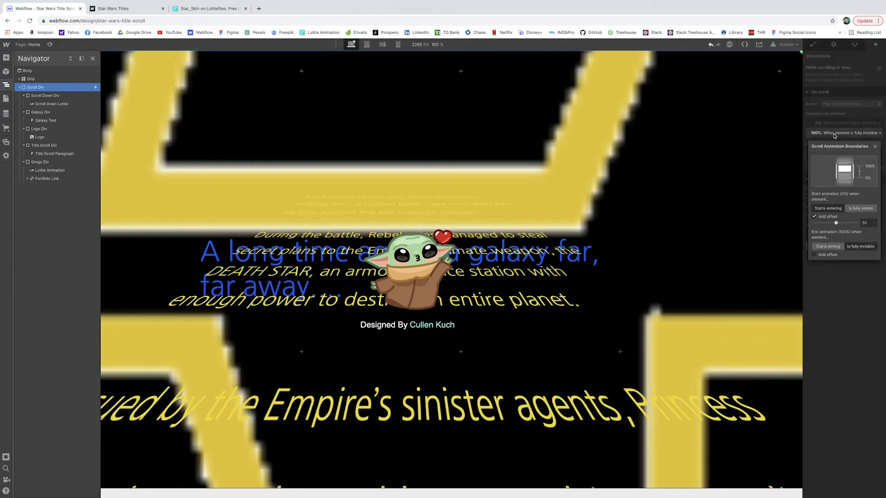
left_click(875, 145)
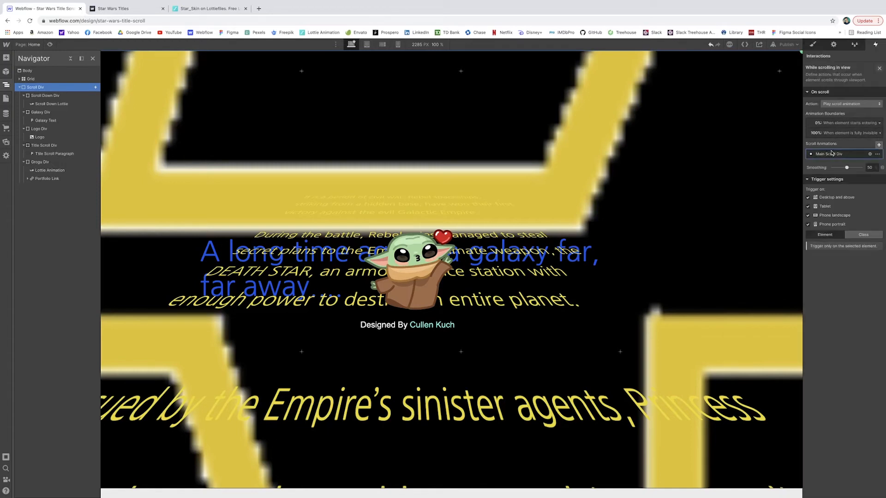
- Reopen the Main Scroll Div animation and check the scroll effect in the page preview
left_click(871, 155)
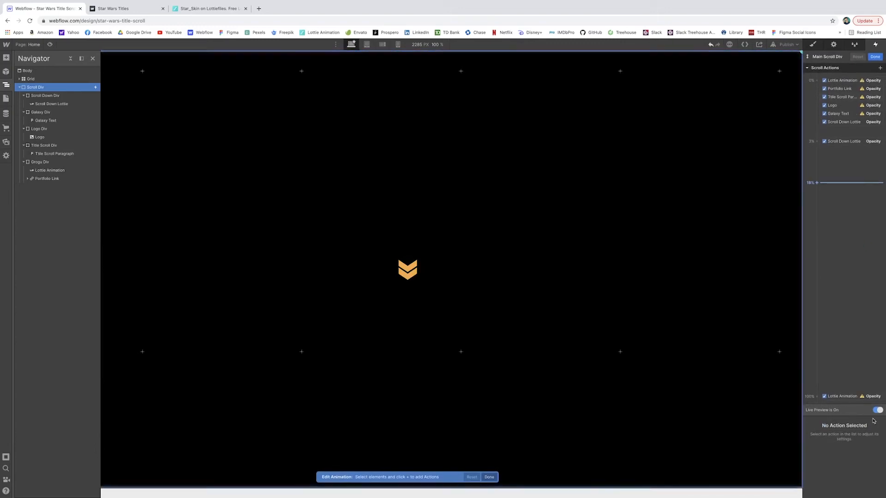
left_click(50, 45)
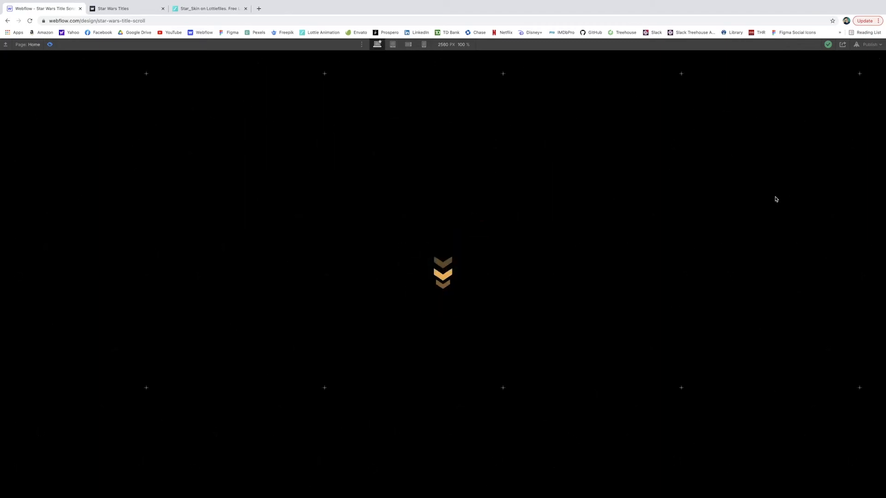
left_click(50, 44)
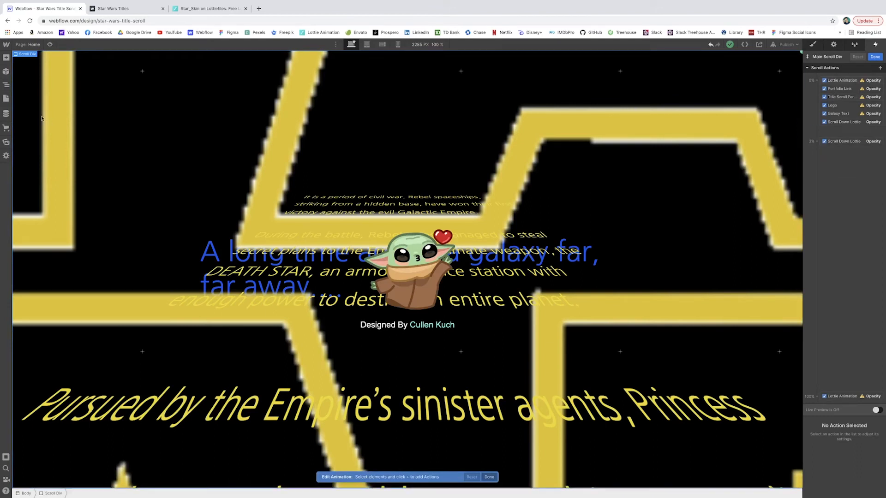
- Add an opacity action of 100 for Galaxy Text and place it at the 6% keyframe
left_click(7, 86)
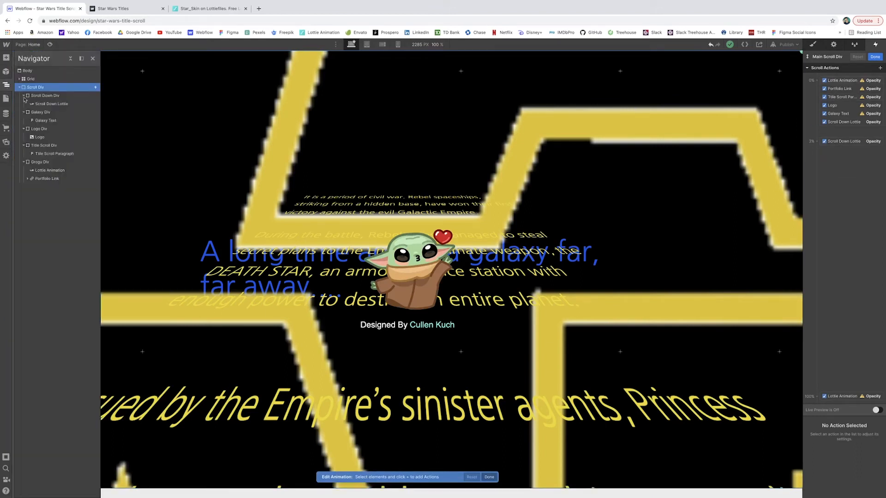
left_click(43, 128)
left_click(46, 121)
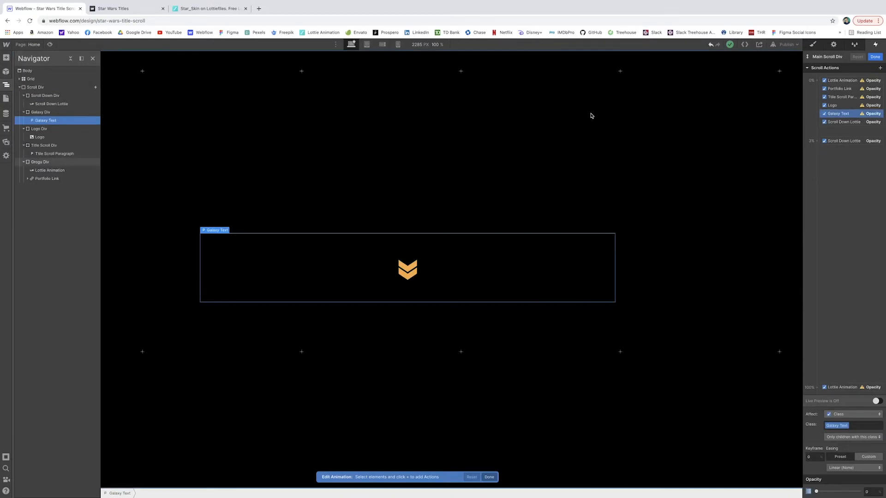
left_click(881, 68)
left_click(859, 129)
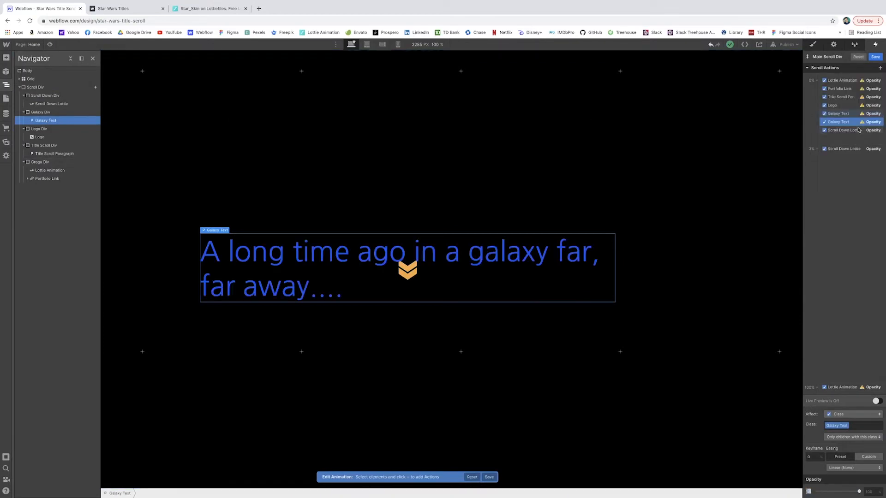
left_click_drag(845, 123, 844, 161)
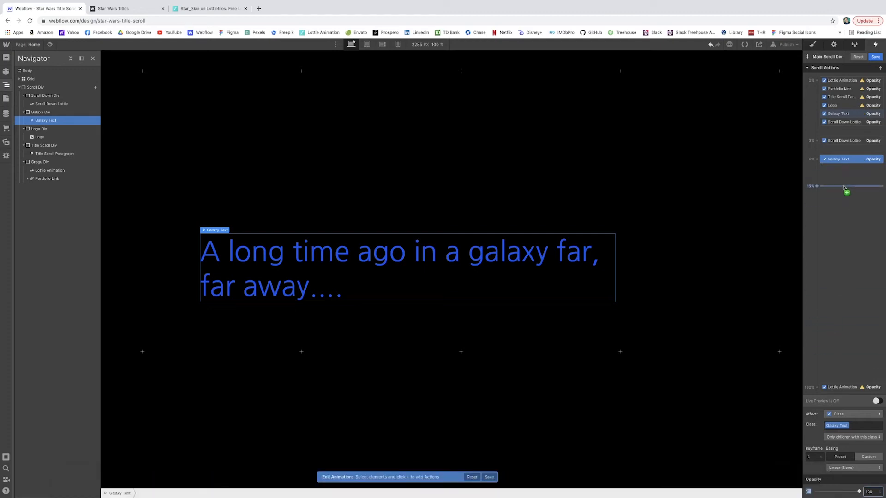
- Add another Galaxy Text opacity action at the 16% keyframe with opacity 100
left_click(844, 187)
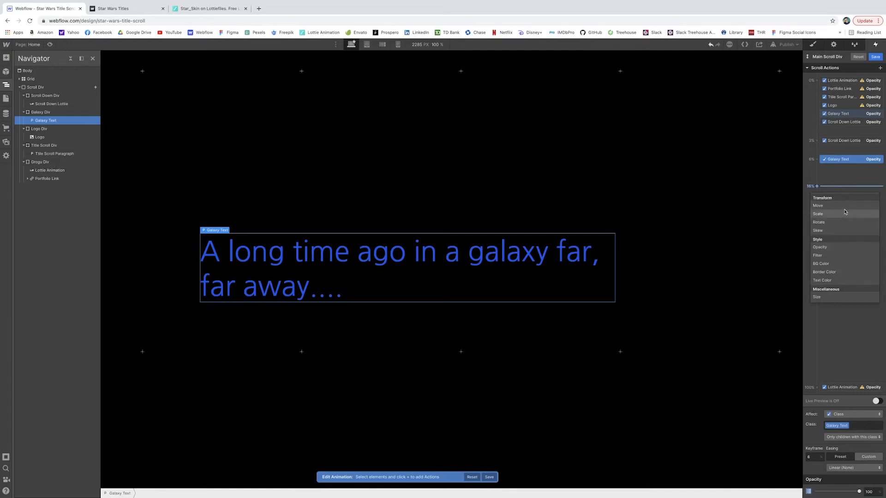
left_click(826, 247)
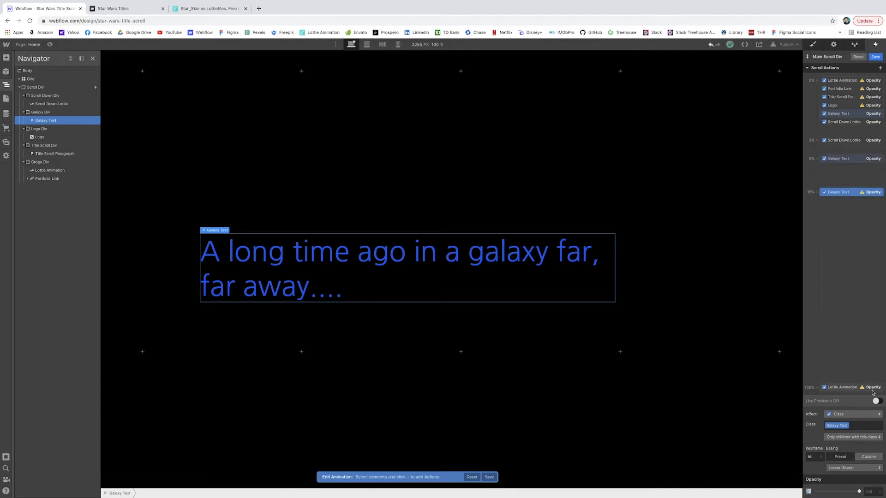
left_click(870, 491)
- Check the Galaxy Text fade in live preview and delete Grogu's Lottie Animation opacity action at the 100% keyframe
left_click(877, 401)
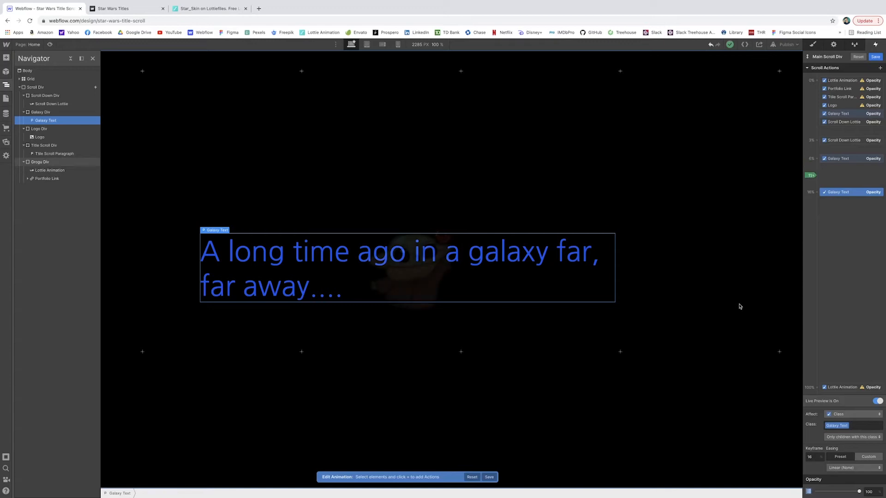
left_click(851, 387)
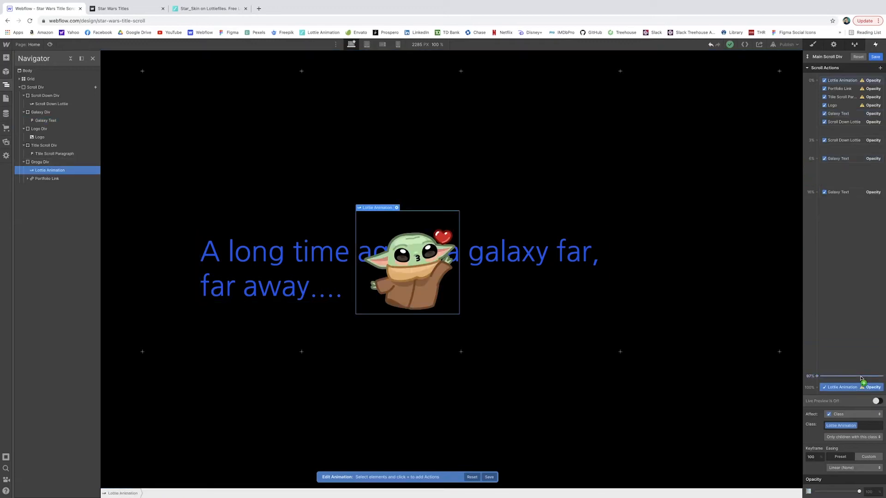
key("Delete")
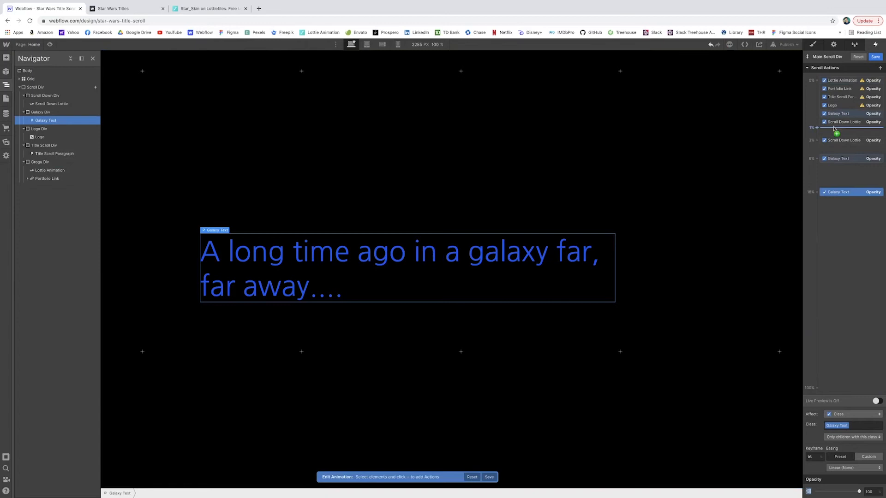
- Give the Lottie Animation inside Grogu Div the class name Grogu Lottie
left_click(50, 170)
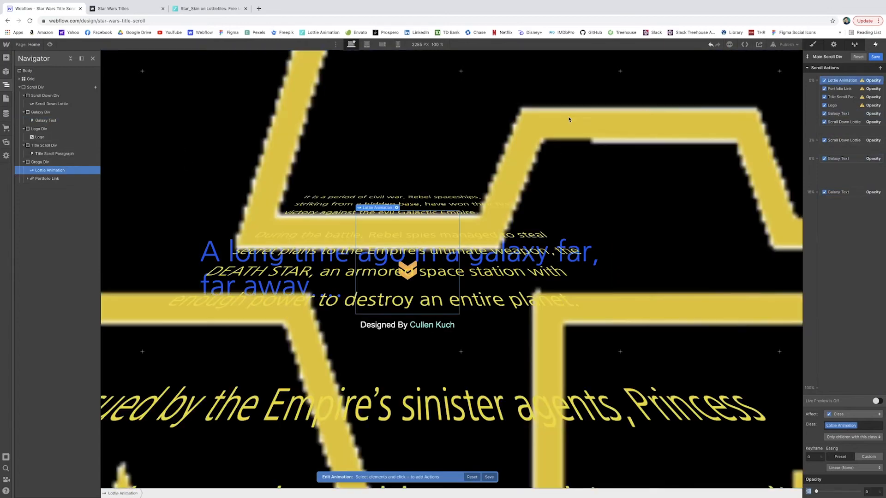
left_click(813, 45)
double_click(834, 75)
type("Grd")
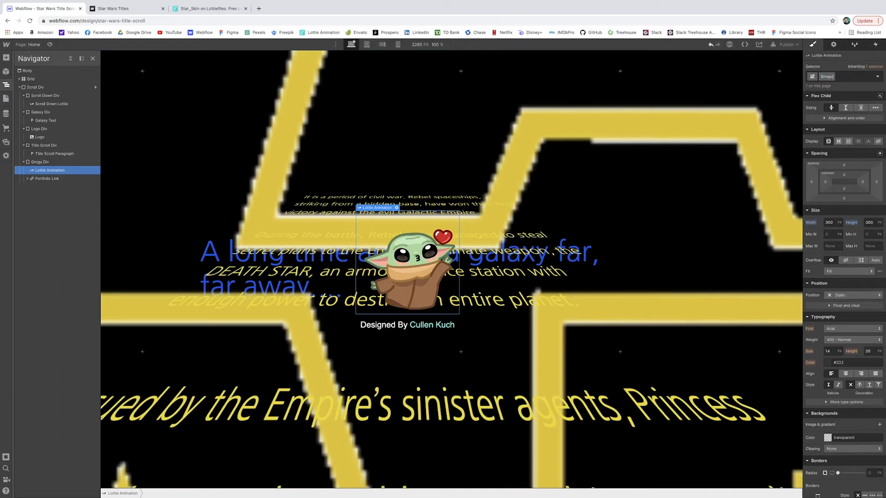
key("Return")
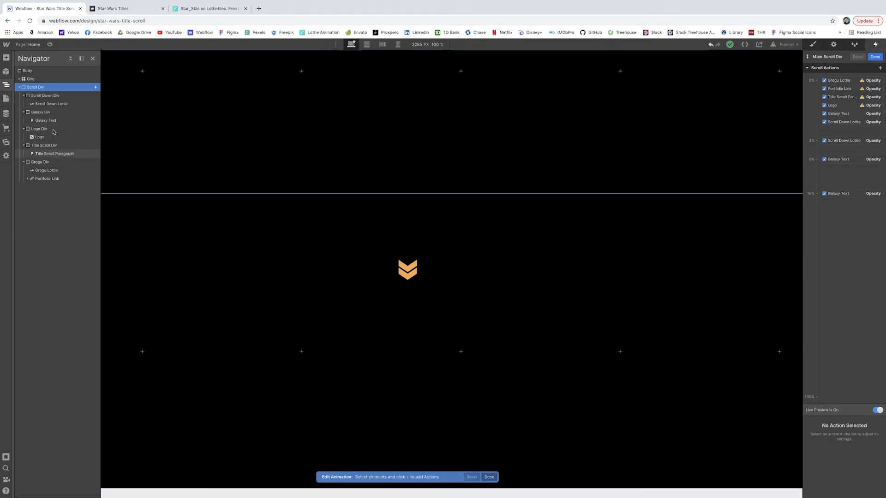
- Add a scale action for the Logo at the 0% keyframe with a scale of 8
left_click(40, 137)
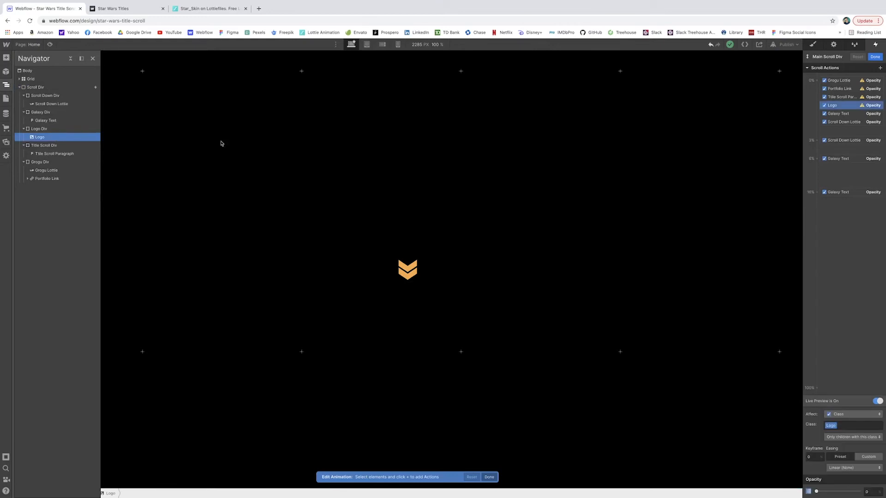
left_click(880, 67)
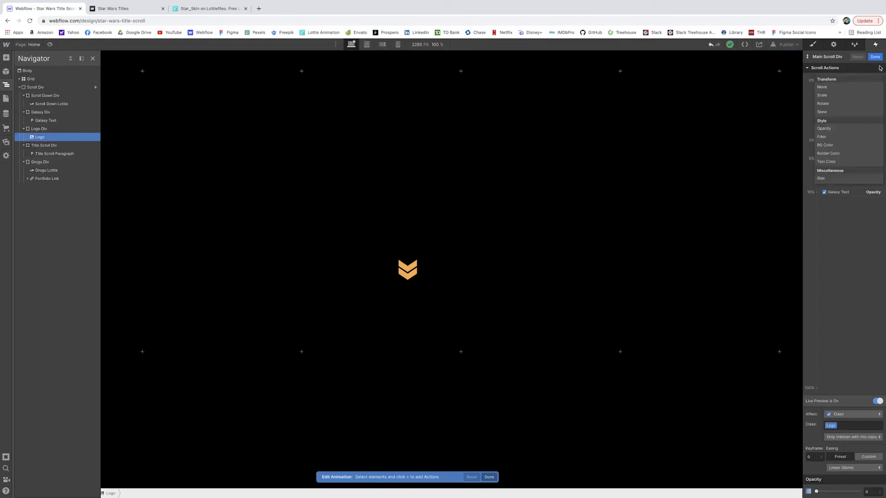
left_click(843, 95)
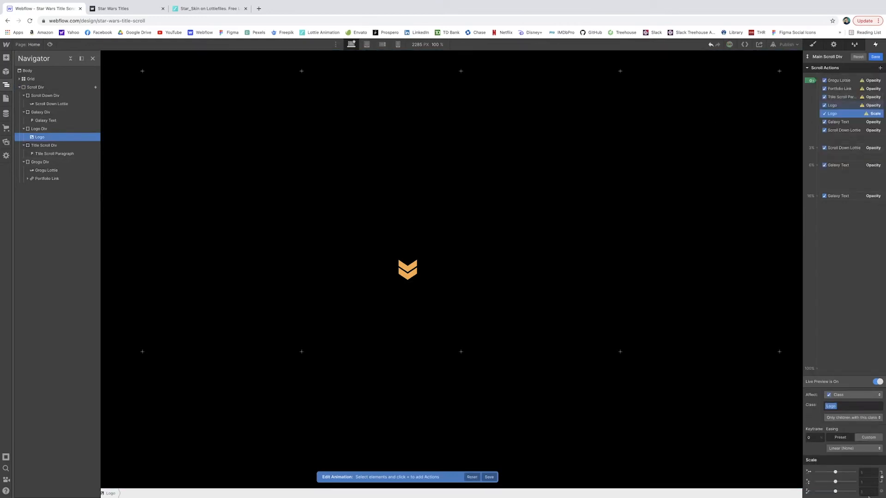
left_click(866, 473)
type("8")
key("Return")
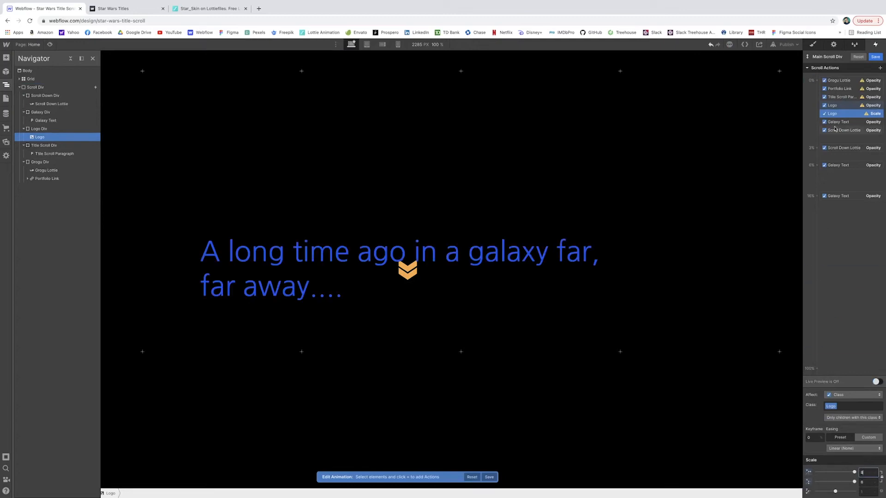
left_click(842, 108)
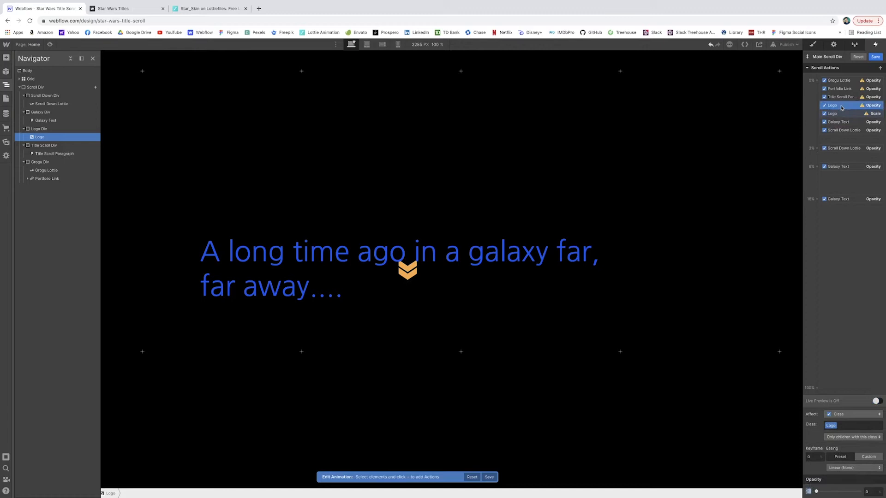
left_click(842, 115)
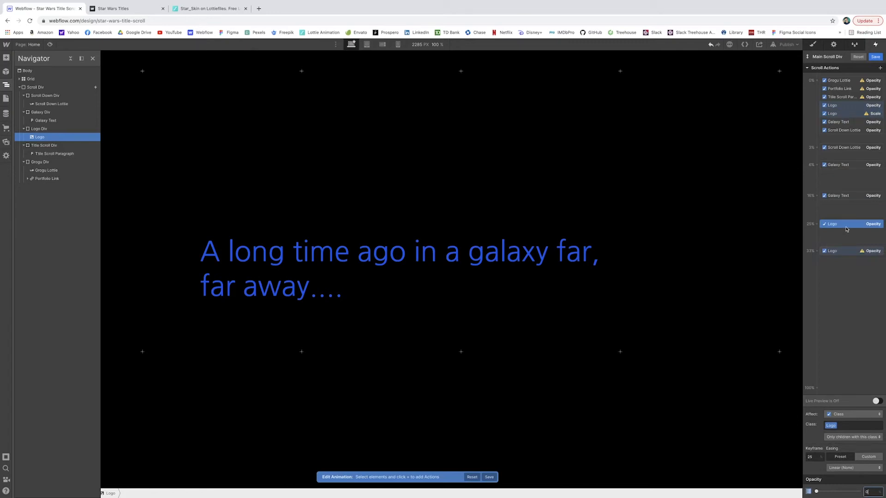
- Set the Logo's opacity at the 33% keyframe to 100 and check it in live preview
left_click(847, 251)
left_click(872, 492)
type("100")
key("Return")
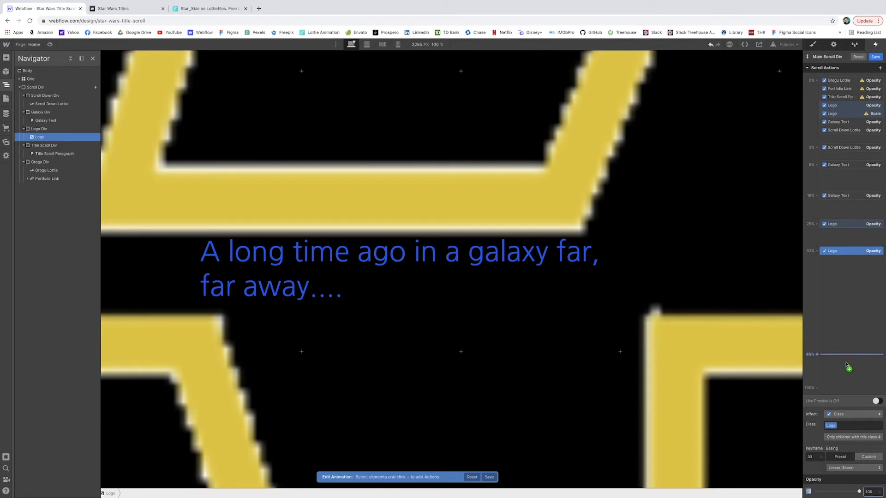
left_click(877, 401)
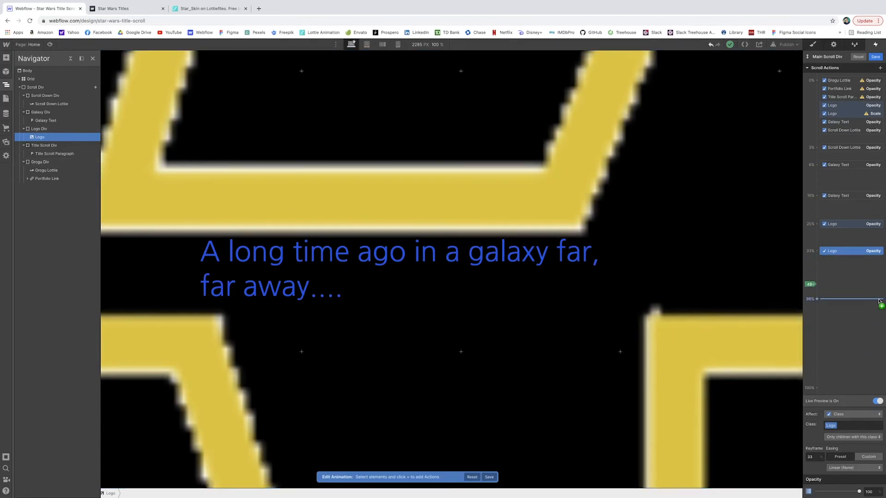
- Add a Logo scale action at the 66% keyframe with a scale of 0
left_click(863, 318)
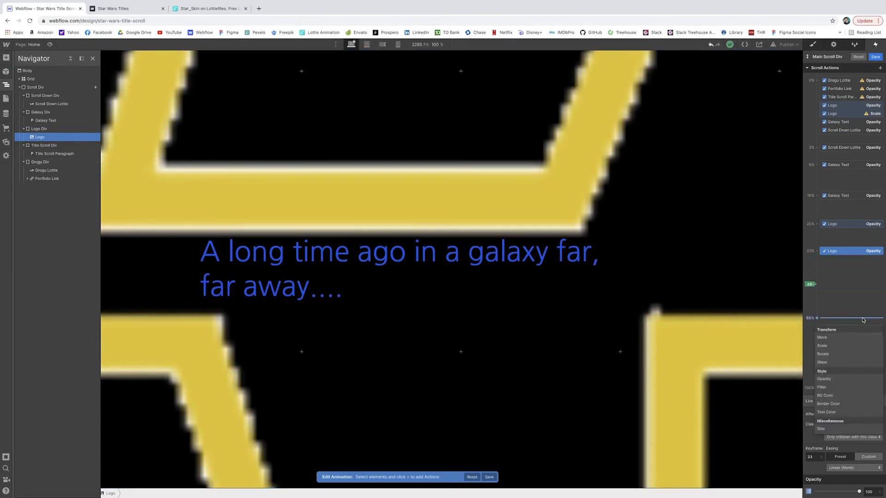
left_click(854, 347)
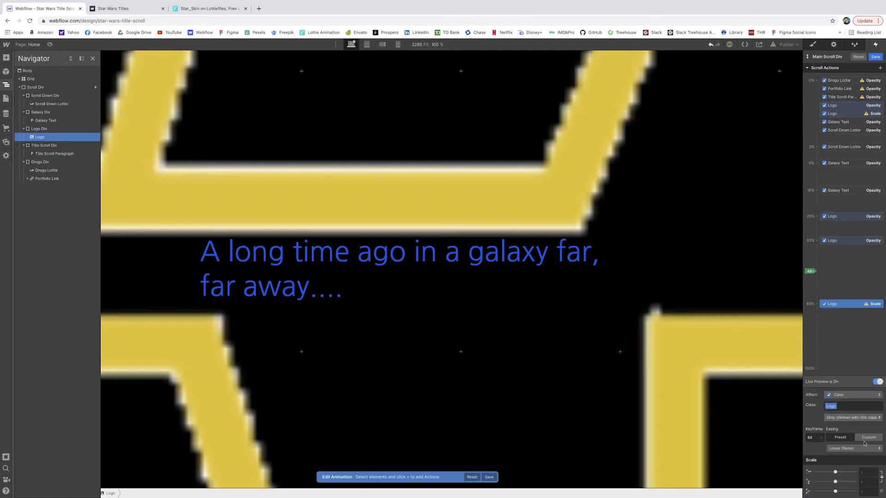
left_click(866, 474)
type("0")
key("Return")
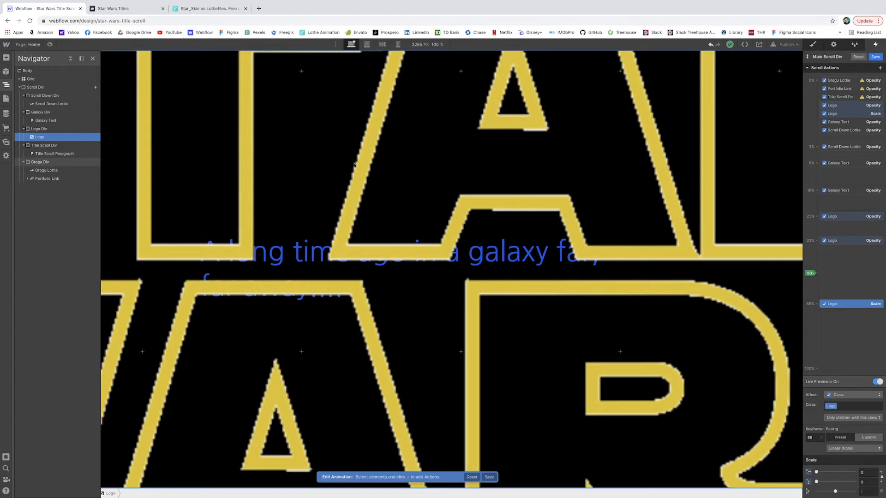
- Add a move action for Title Scroll Paragraph at the 55% keyframe with Y and Z at 1100 px
left_click(54, 155)
left_click(843, 293)
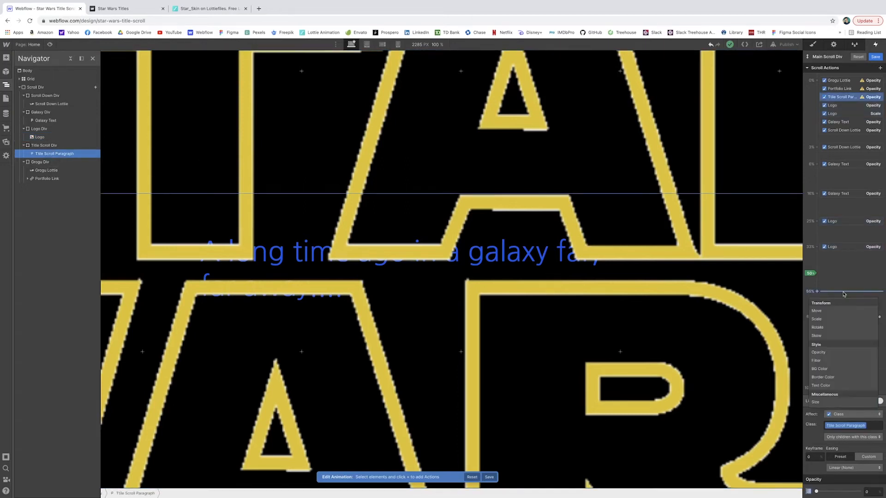
left_click(845, 311)
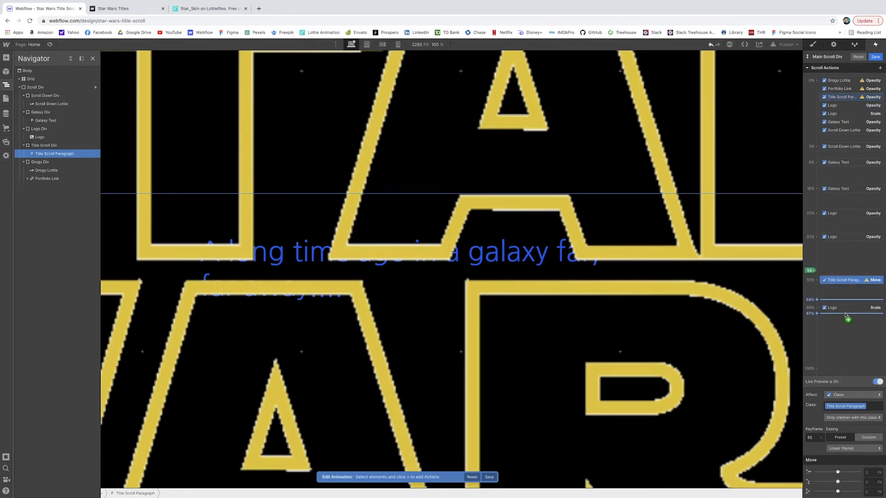
left_click(871, 482)
type("1100")
key("Return")
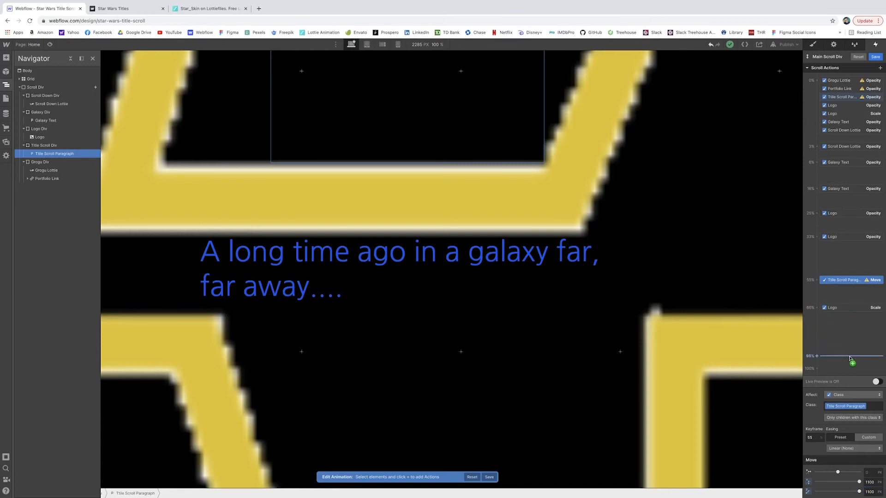
- Add a Title Scroll Paragraph move action at the 95% keyframe with Y and Z at -500 px
left_click(851, 358)
left_click(825, 378)
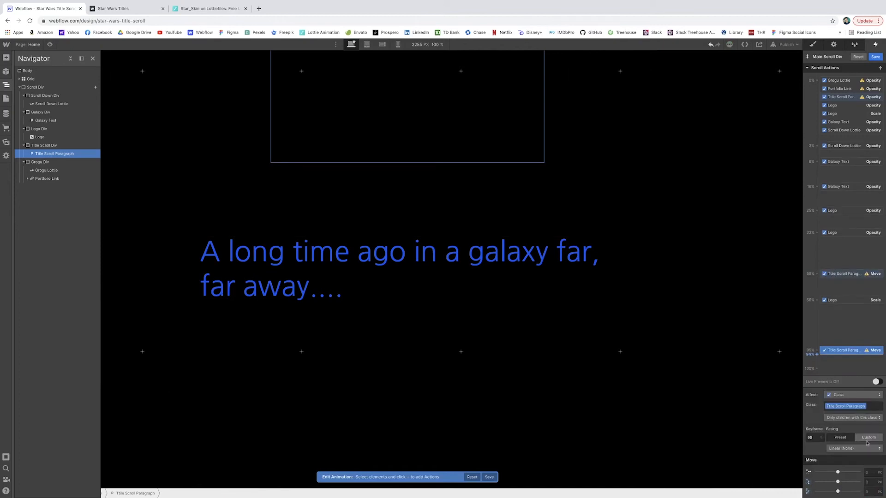
left_click(872, 481)
type("-500")
key("Return")
left_click(870, 493)
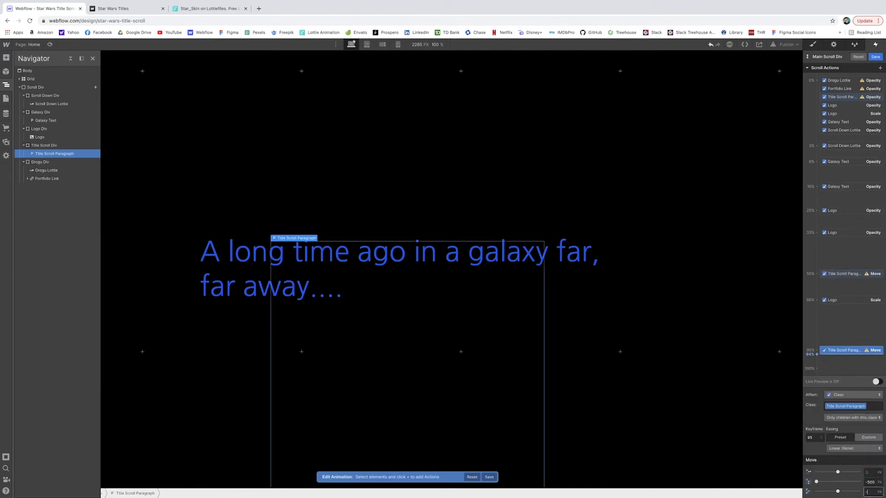
type("-500")
key("Return")
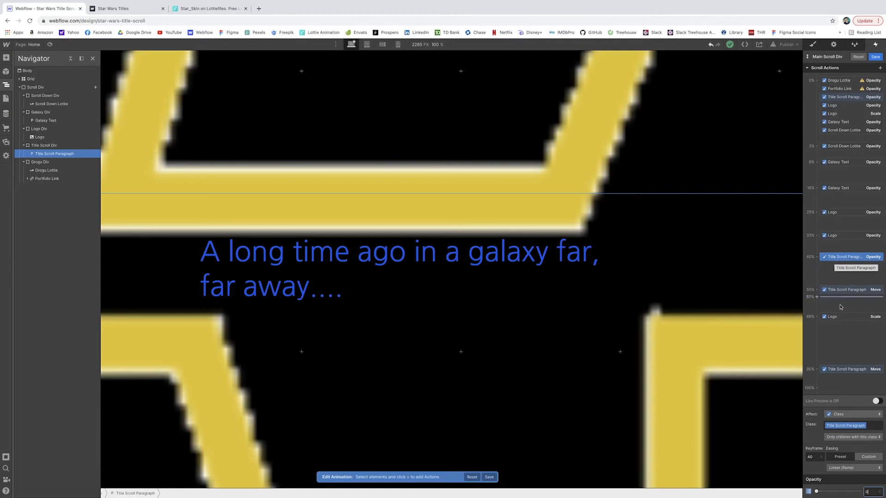
- Add a Title Scroll Paragraph opacity action at the 90% keyframe with opacity 100
left_click(840, 358)
left_click(873, 490)
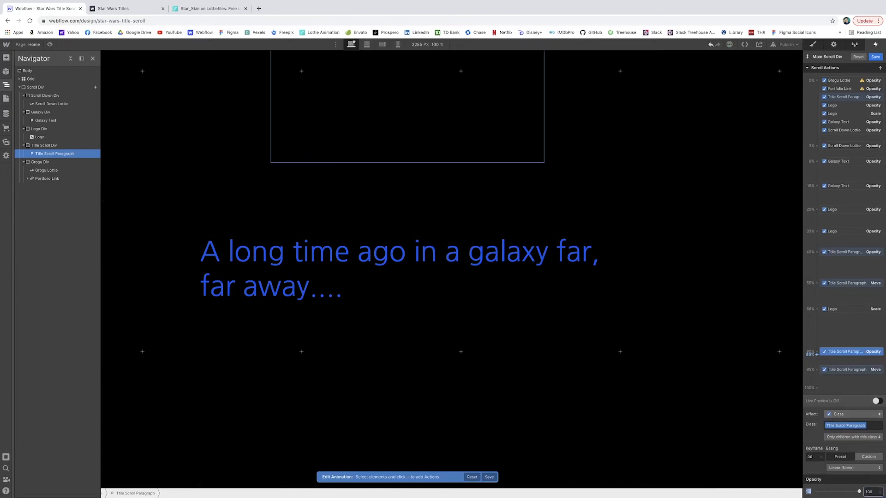
- Check the animation in live preview and open Galaxy Text's opacity actions at the 6% and 16% keyframes
left_click(877, 401)
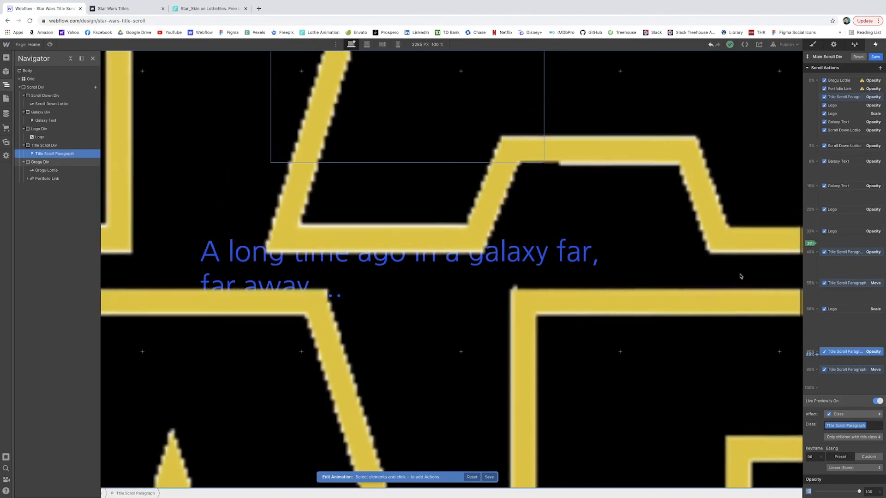
left_click(839, 162)
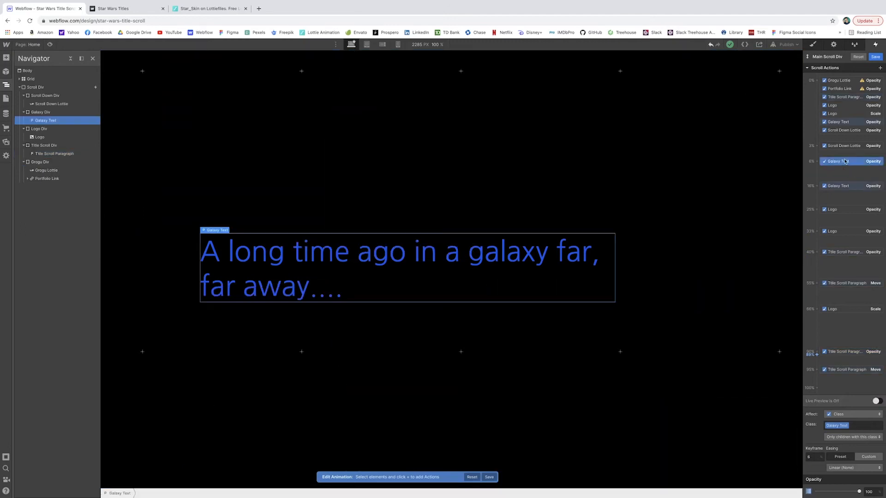
left_click(848, 186)
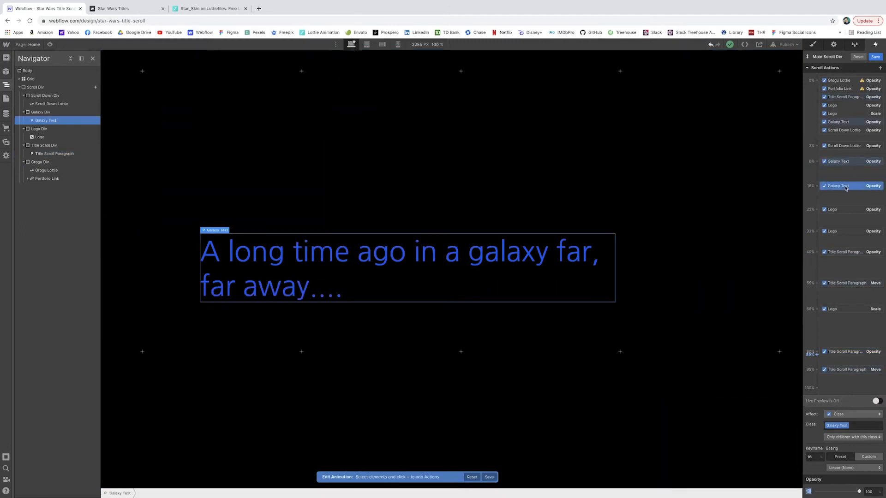